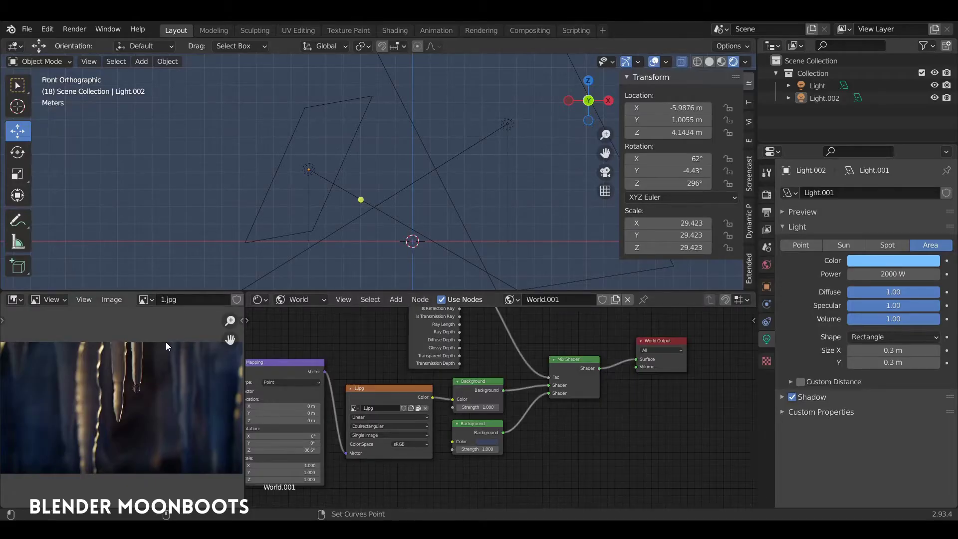
Inspect the icicle reference image, then the world node editor, each enlarged to full window
{"action": "key", "text": "ctrl+space"}
{"action": "scroll", "coordinate": [535, 116], "scroll_direction": "up", "scroll_amount": 3}
{"action": "scroll", "coordinate": [563, 118], "scroll_direction": "up", "scroll_amount": 1}
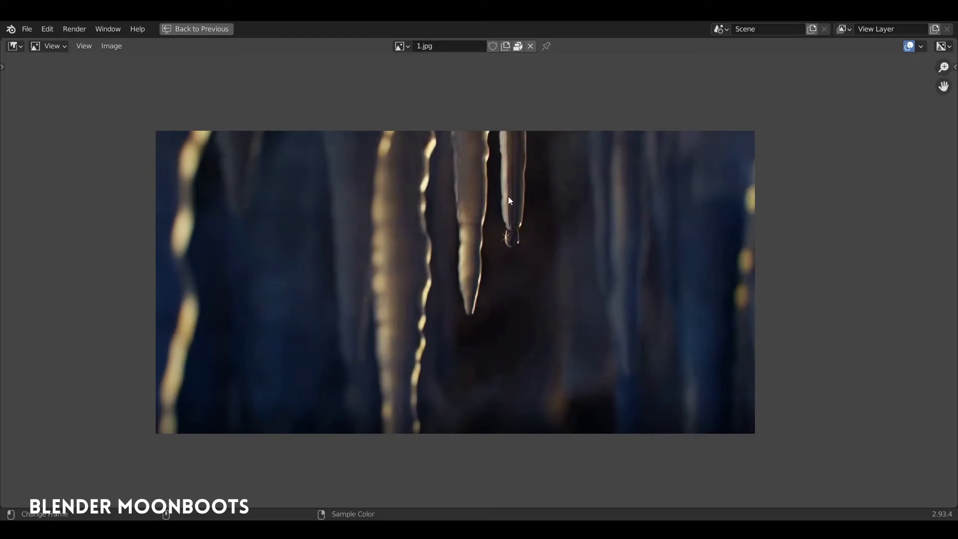
{"action": "key", "text": "ctrl+space"}
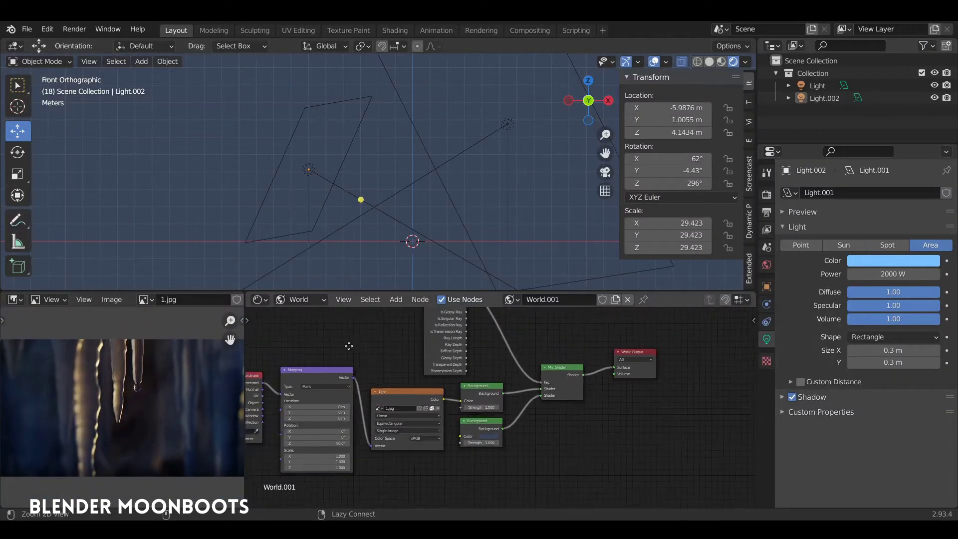
{"action": "scroll", "coordinate": [418, 409], "scroll_direction": "up", "scroll_amount": 3}
{"action": "key", "text": "ctrl+space"}
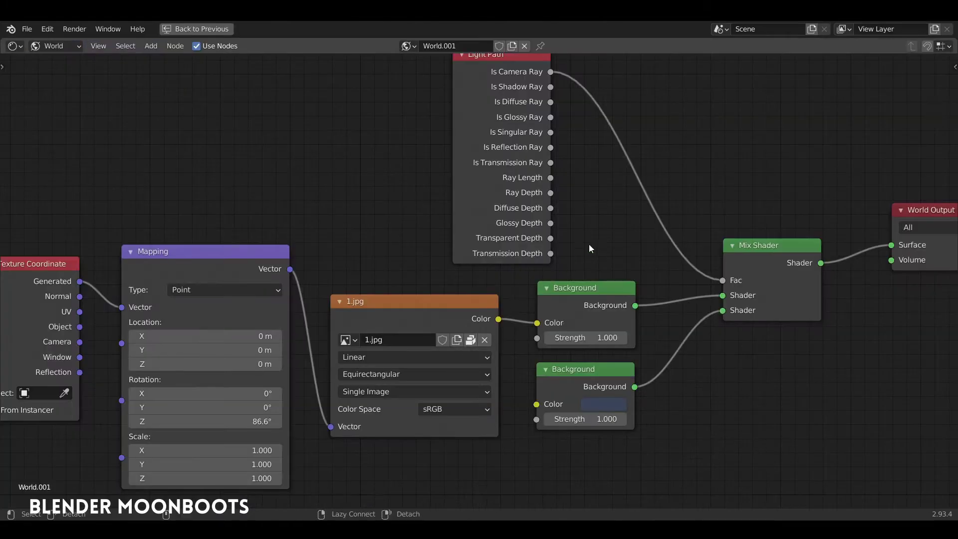
{"action": "key", "text": "Home"}
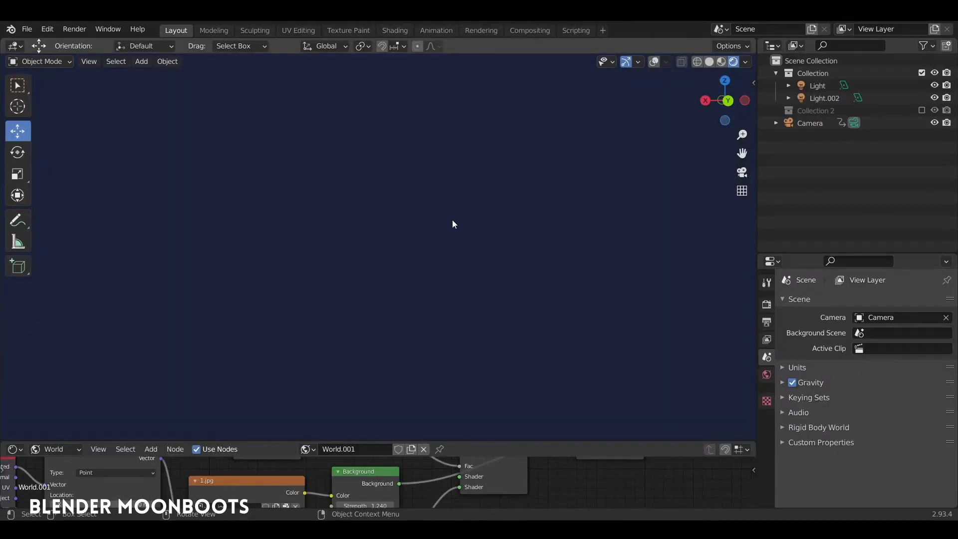
{"action": "mouse_move", "coordinate": [452, 221]}
{"action": "middle_mouse_down"}
{"action": "mouse_move", "coordinate": [474, 241]}
{"action": "mouse_move", "coordinate": [483, 214]}
{"action": "mouse_move", "coordinate": [403, 228]}
{"action": "mouse_move", "coordinate": [325, 175]}
{"action": "mouse_move", "coordinate": [248, 208]}
{"action": "mouse_move", "coordinate": [249, 193]}
{"action": "mouse_move", "coordinate": [220, 178]}
{"action": "mouse_move", "coordinate": [262, 150]}
{"action": "mouse_move", "coordinate": [404, 138]}
{"action": "mouse_move", "coordinate": [607, 254]}
{"action": "mouse_move", "coordinate": [629, 251]}
{"action": "mouse_move", "coordinate": [554, 229]}
{"action": "mouse_move", "coordinate": [699, 210]}
{"action": "mouse_move", "coordinate": [636, 205]}
{"action": "mouse_move", "coordinate": [632, 148]}
{"action": "mouse_move", "coordinate": [594, 269]}
{"action": "mouse_move", "coordinate": [507, 193]}
{"action": "mouse_move", "coordinate": [396, 189]}
{"action": "mouse_move", "coordinate": [428, 205]}
{"action": "mouse_move", "coordinate": [244, 224]}
{"action": "mouse_move", "coordinate": [289, 190]}
{"action": "mouse_move", "coordinate": [295, 215]}
{"action": "mouse_move", "coordinate": [398, 228]}
{"action": "middle_mouse_up"}
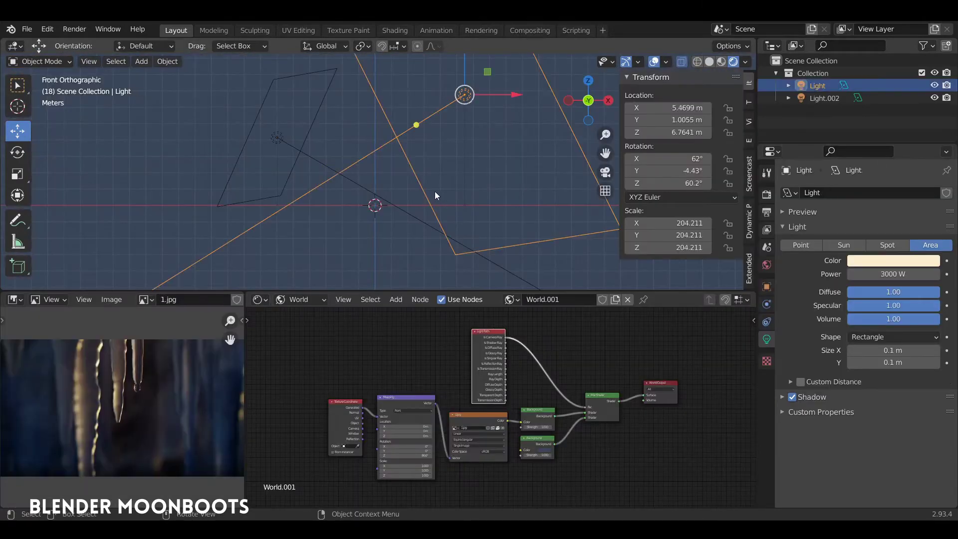
Switch to solid shading, select Light.002 and Light, and return to front view
{"action": "left_click", "coordinate": [709, 62]}
{"action": "middle_click_drag", "start_coordinate": [544, 150], "coordinate": [371, 140]}
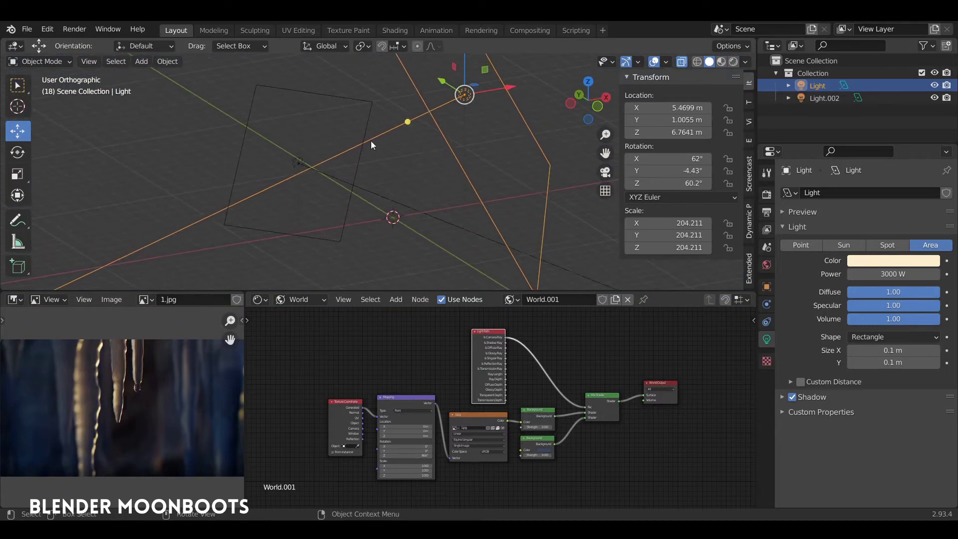
{"action": "left_click", "coordinate": [369, 142]}
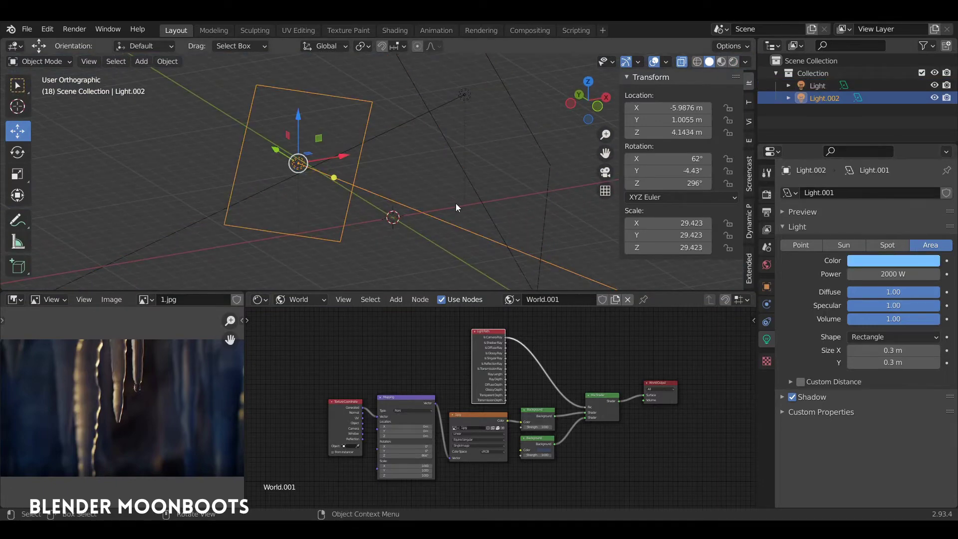
{"action": "left_click", "coordinate": [504, 211]}
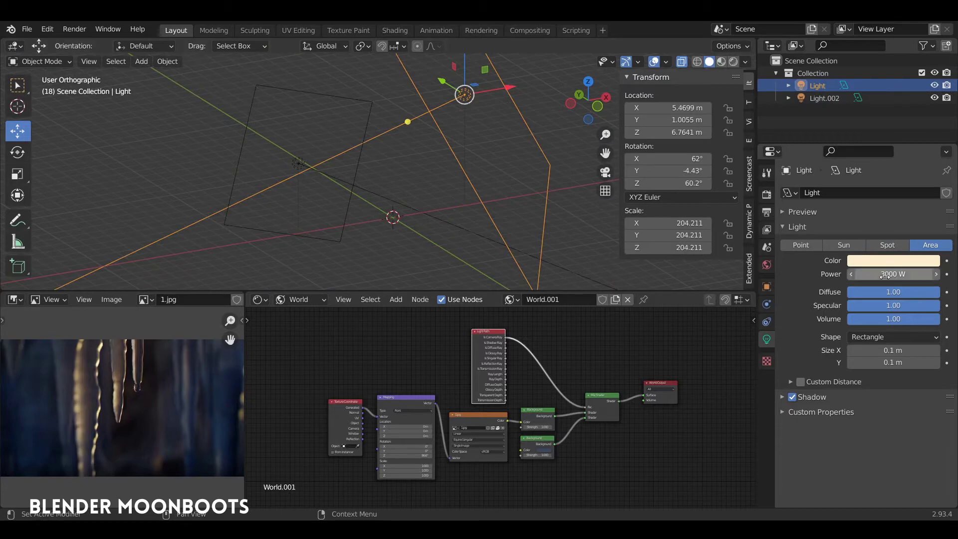
{"action": "key", "text": "KP_1"}
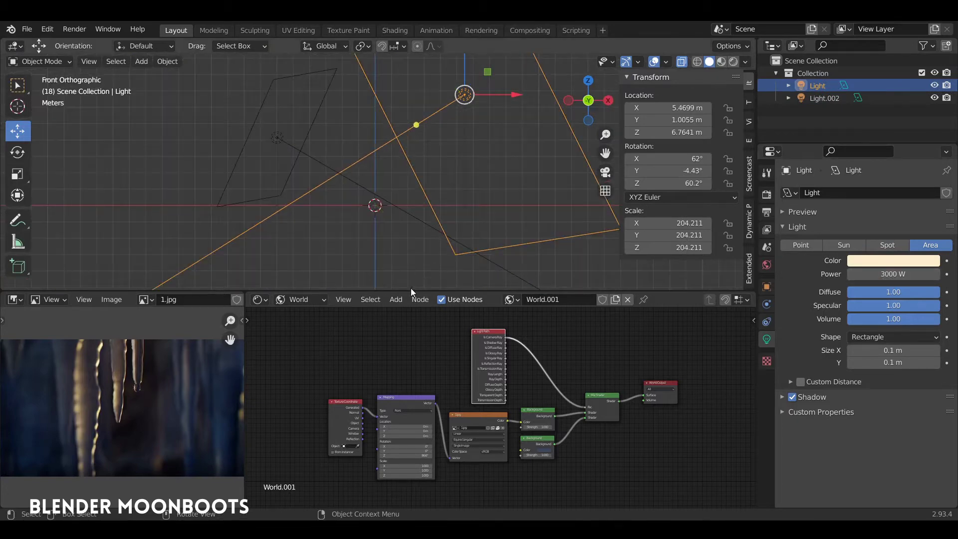
Lower the node editor border for a taller 3D viewport, then zoom and recentre the lights
{"action": "left_click_drag", "start_coordinate": [411, 293], "coordinate": [414, 383]}
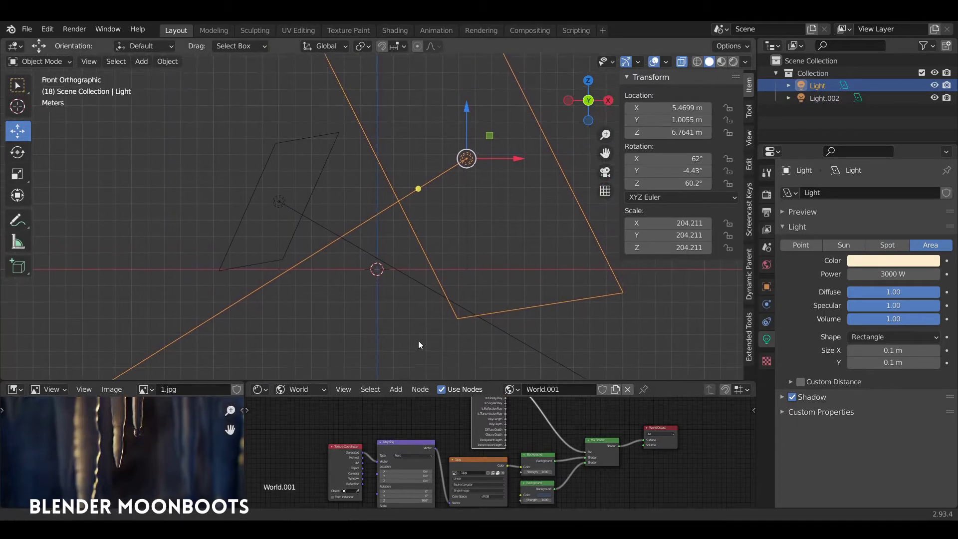
{"action": "scroll", "coordinate": [426, 310], "scroll_direction": "up", "scroll_amount": 1}
{"action": "scroll", "coordinate": [435, 275], "scroll_direction": "up", "scroll_amount": 1}
{"action": "scroll", "coordinate": [450, 257], "scroll_direction": "up", "scroll_amount": 1}
{"action": "middle_click_drag", "start_coordinate": [456, 246], "coordinate": [506, 205], "text": "shift"}
Add an ellipsoid metaball and rotate it 90° with R 90
{"action": "key", "text": "shift+a"}
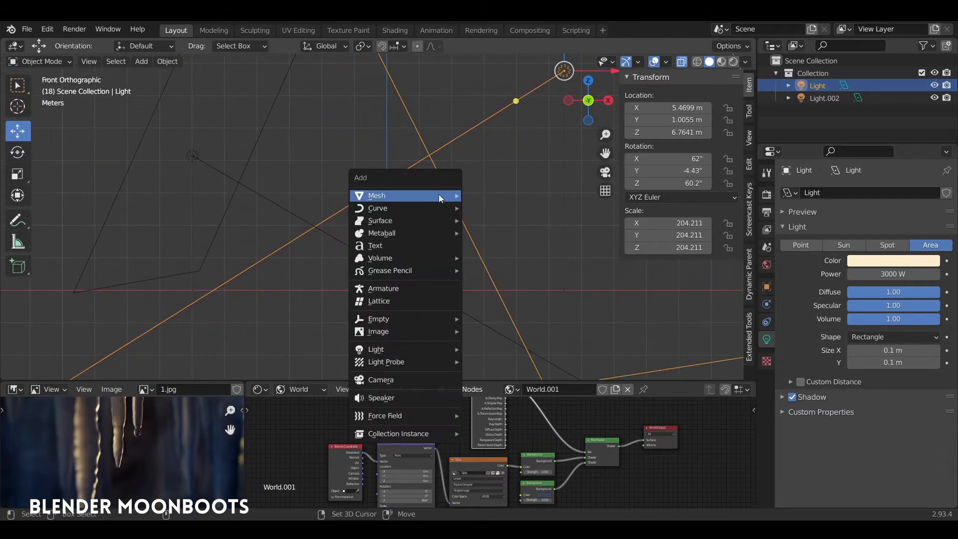
{"action": "mouse_move", "coordinate": [382, 233]}
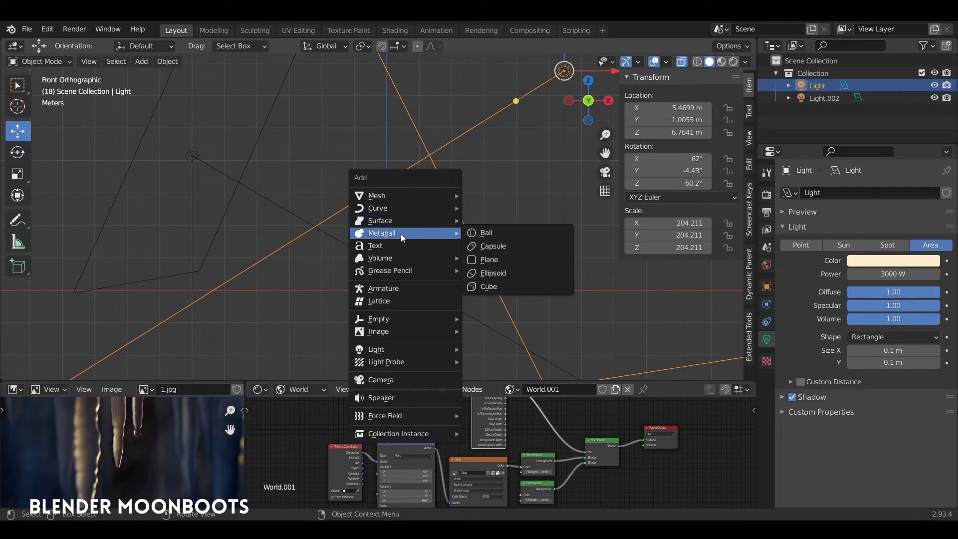
{"action": "left_click", "coordinate": [496, 270]}
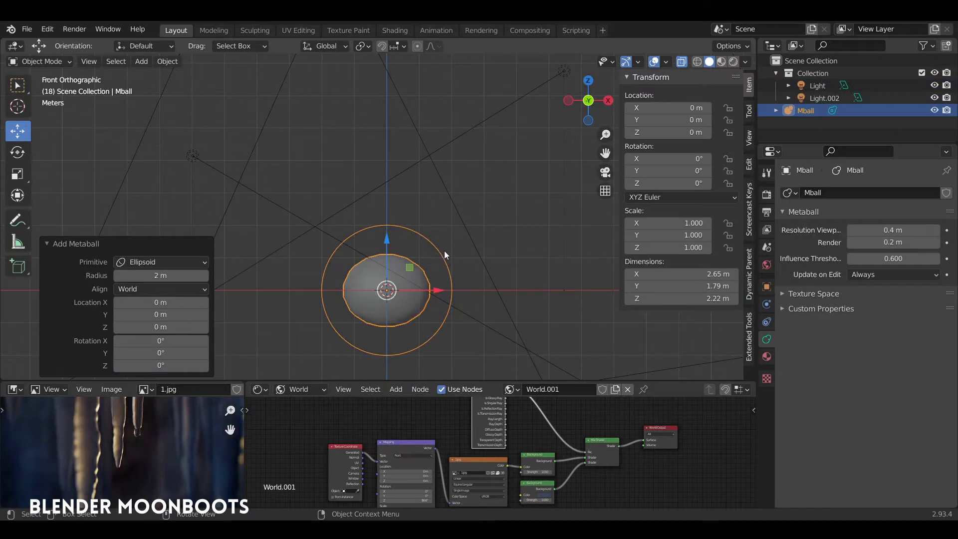
{"action": "type", "text": "r"}
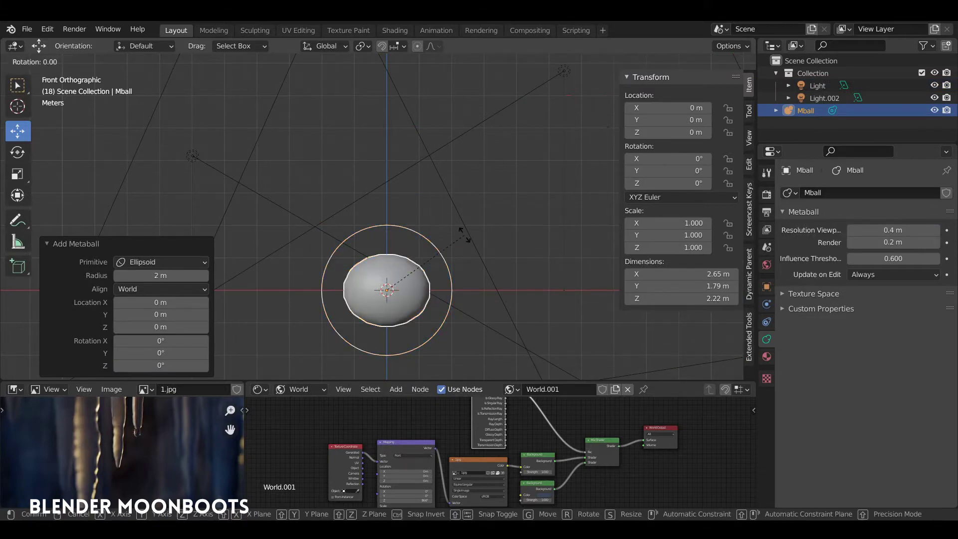
{"action": "type", "text": "90"}
{"action": "key", "text": "Return"}
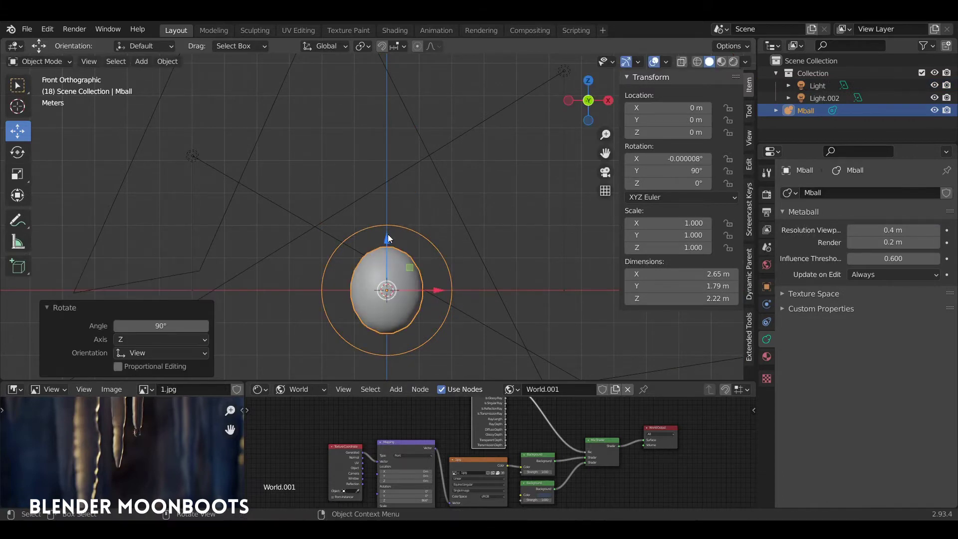
Reselect the metaball and raise it along Z to about 2.98 m
{"action": "left_click", "coordinate": [387, 193]}
{"action": "left_click", "coordinate": [390, 243]}
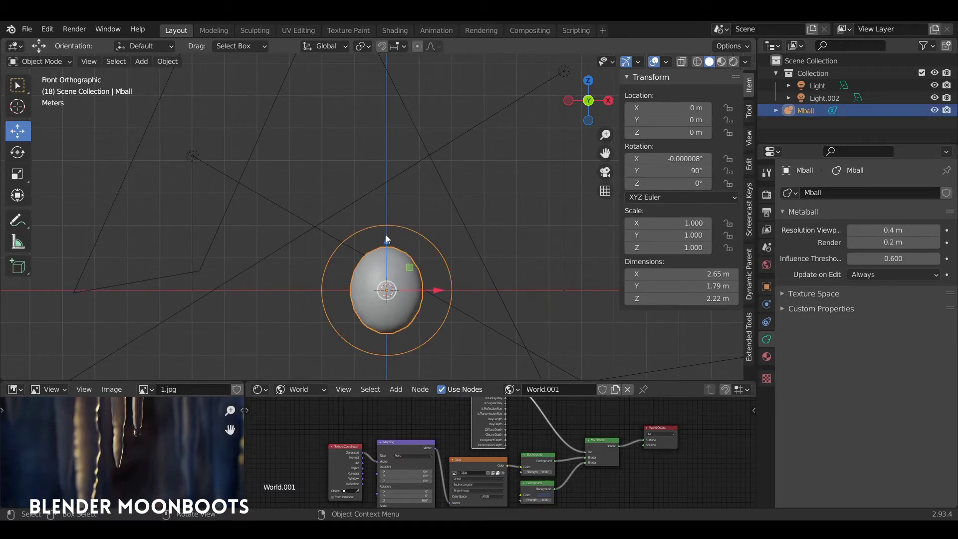
{"action": "left_click_drag", "start_coordinate": [385, 234], "coordinate": [385, 131]}
{"action": "scroll", "coordinate": [444, 160], "scroll_direction": "up", "scroll_amount": 3}
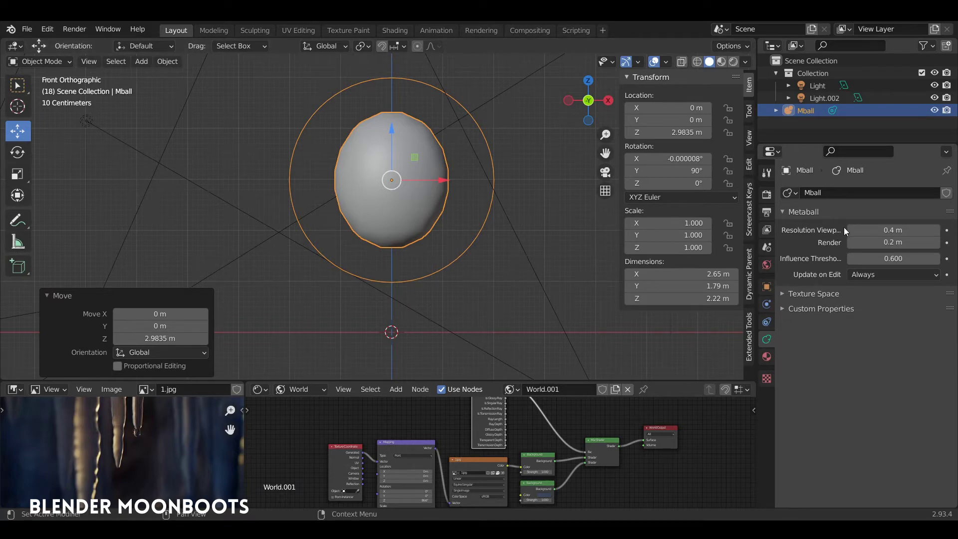
Set the metaball viewport resolution to 0.05 m and shrink it slightly, excluding Z
{"action": "left_click_drag", "start_coordinate": [850, 229], "coordinate": [798, 228]}
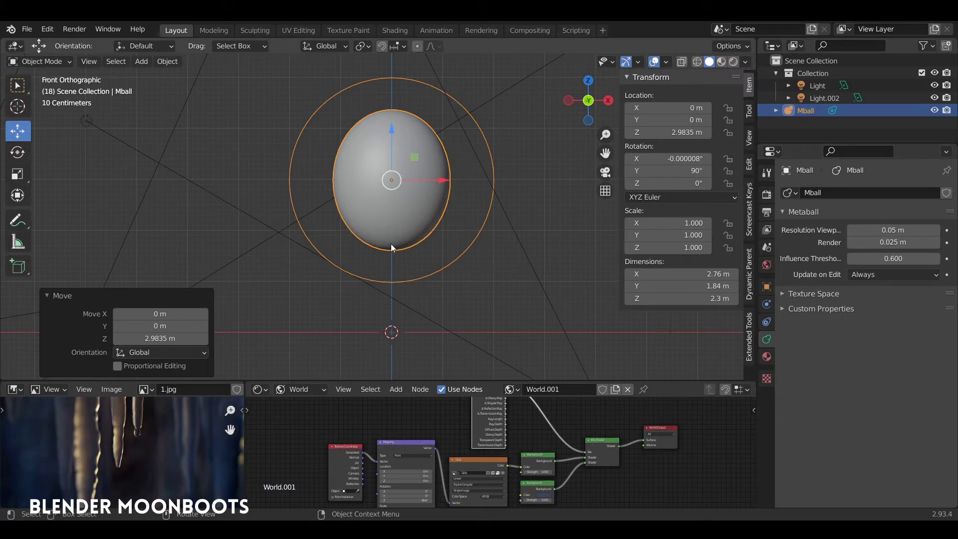
{"action": "scroll", "coordinate": [478, 196], "scroll_direction": "down", "scroll_amount": 2}
{"action": "middle_click_drag", "start_coordinate": [472, 209], "coordinate": [494, 269], "text": "shift"}
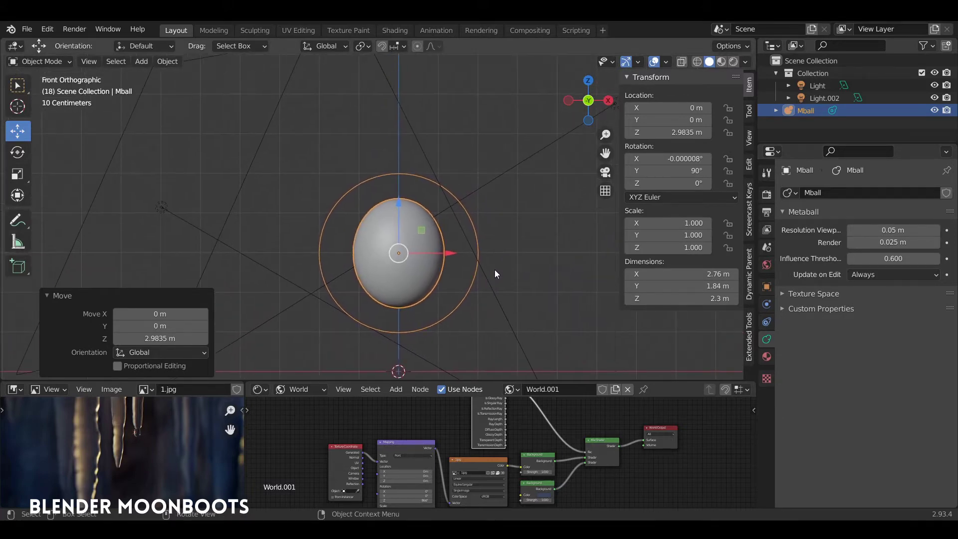
{"action": "key", "text": "s"}
{"action": "key", "text": "shift+z"}
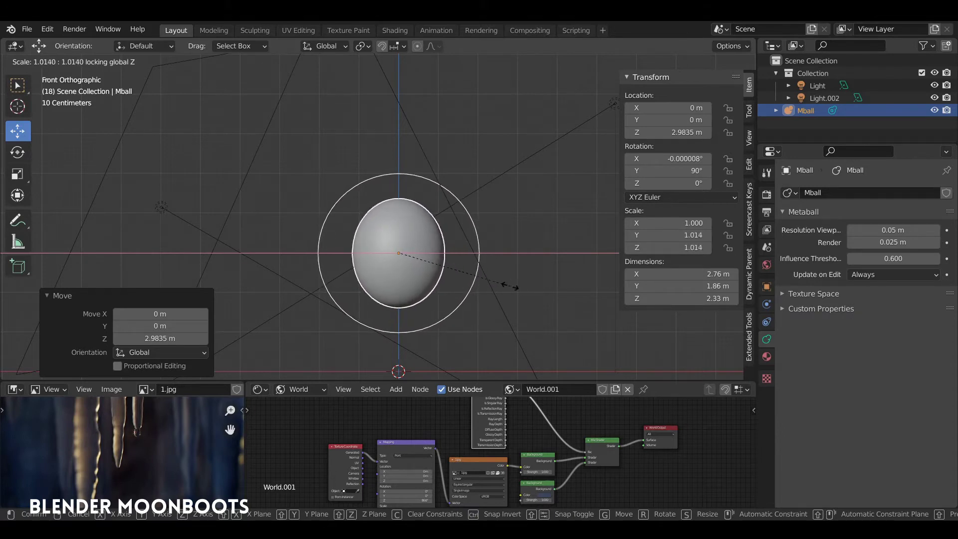
{"action": "left_click", "coordinate": [497, 287]}
Duplicate it upward as Mball.001, enlarge it to 1.263 and raise it to Z 5.728 m
{"action": "key", "text": "shift+d"}
{"action": "key", "text": "z"}
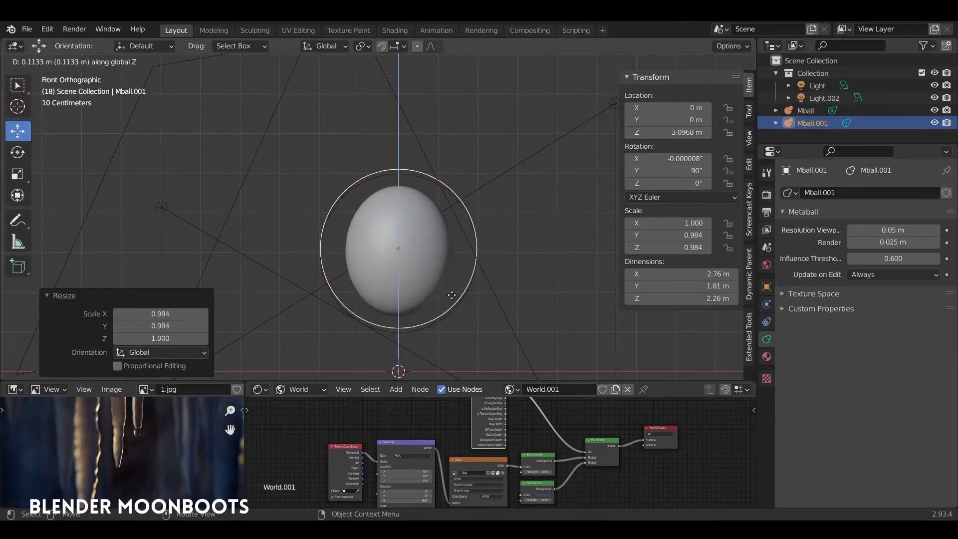
{"action": "left_click", "coordinate": [451, 202]}
{"action": "key", "text": "s"}
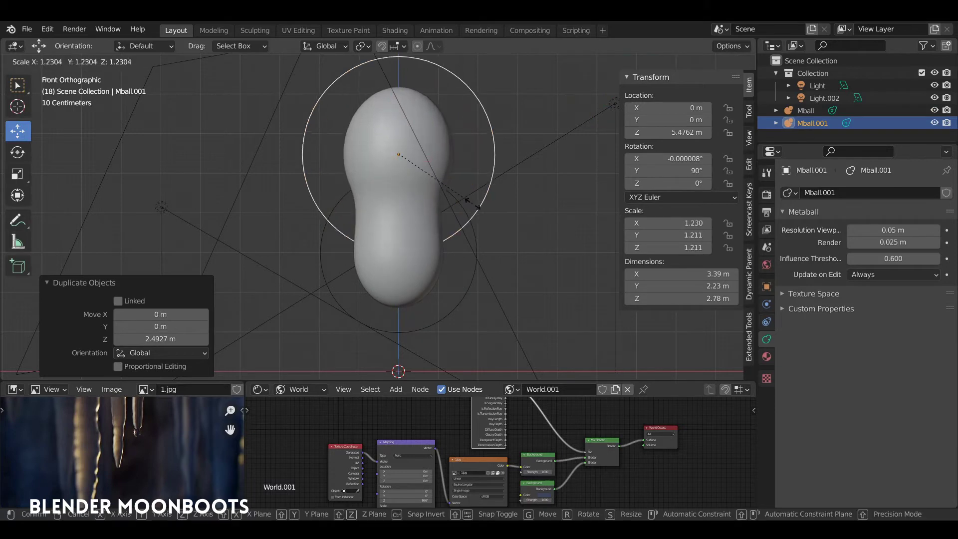
{"action": "left_click", "coordinate": [475, 206]}
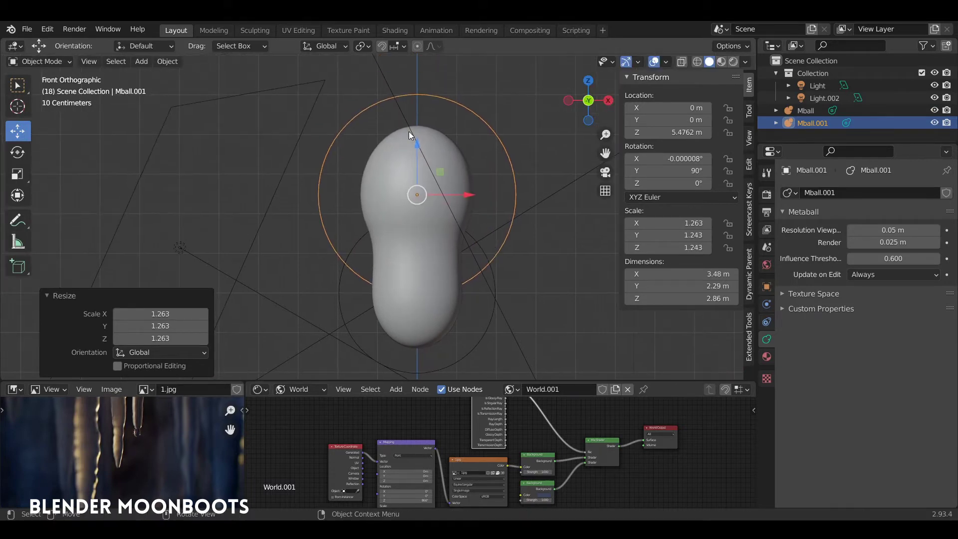
{"action": "mouse_move", "coordinate": [417, 140]}
{"action": "left_mouse_down"}
{"action": "mouse_move", "coordinate": [419, 117]}
{"action": "mouse_move", "coordinate": [419, 125]}
{"action": "left_mouse_up"}
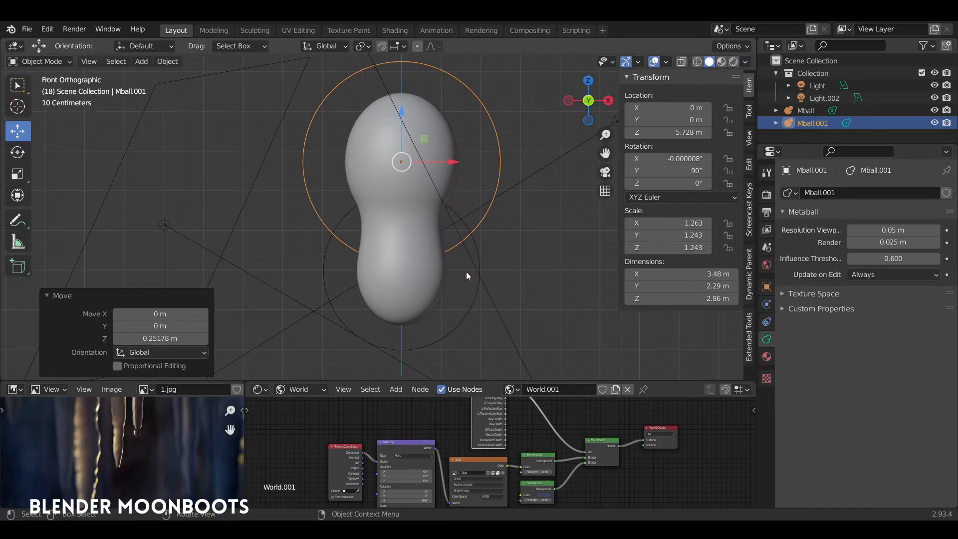
{"action": "middle_click_drag", "start_coordinate": [489, 250], "coordinate": [444, 244], "text": "shift"}
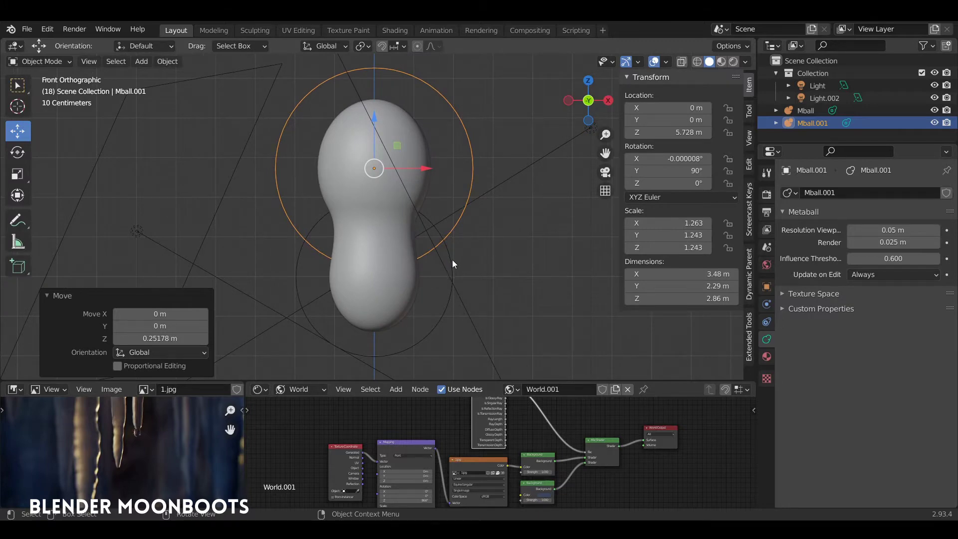
Duplicate the lower metaball as Mball.002 and shrink the copy to 0.567
{"action": "left_click", "coordinate": [452, 259]}
{"action": "key", "text": "shift+d"}
{"action": "left_click", "coordinate": [488, 211]}
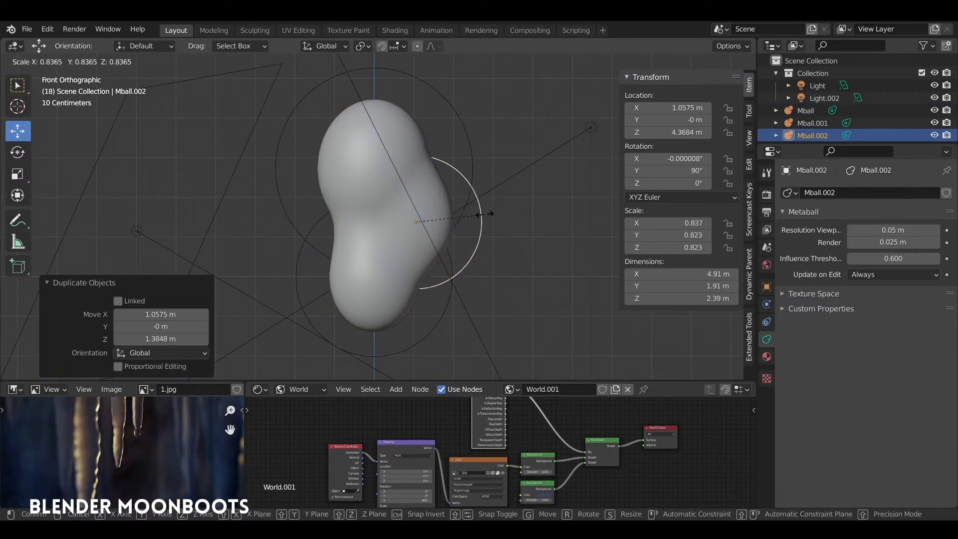
{"action": "key", "text": "s"}
{"action": "left_click", "coordinate": [458, 220]}
Move the small copy along Y and X beside the blob and shrink it to about 0.48
{"action": "middle_click_drag", "start_coordinate": [458, 219], "coordinate": [398, 233]}
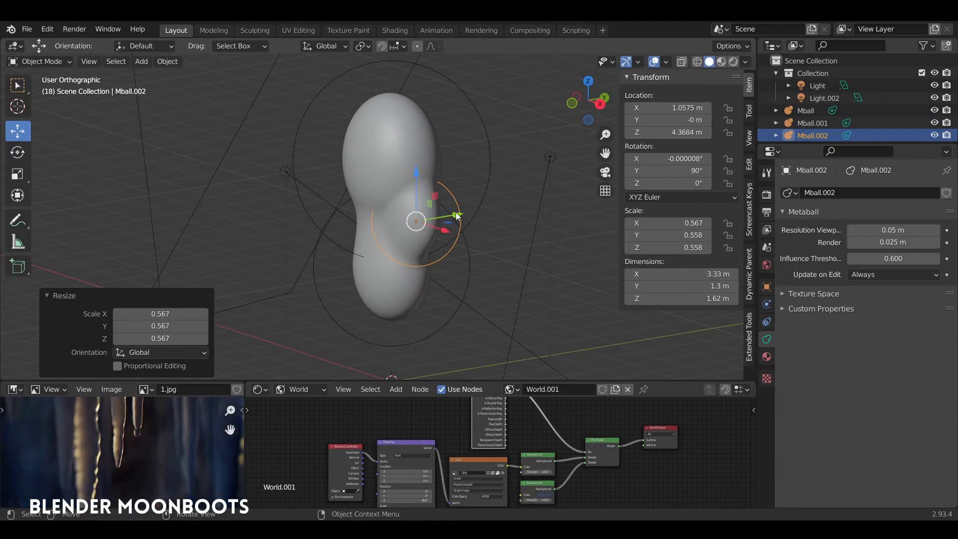
{"action": "middle_click_drag", "start_coordinate": [458, 216], "coordinate": [464, 215]}
{"action": "mouse_move", "coordinate": [465, 214]}
{"action": "left_mouse_down"}
{"action": "mouse_move", "coordinate": [473, 212]}
{"action": "mouse_move", "coordinate": [431, 226]}
{"action": "left_mouse_up"}
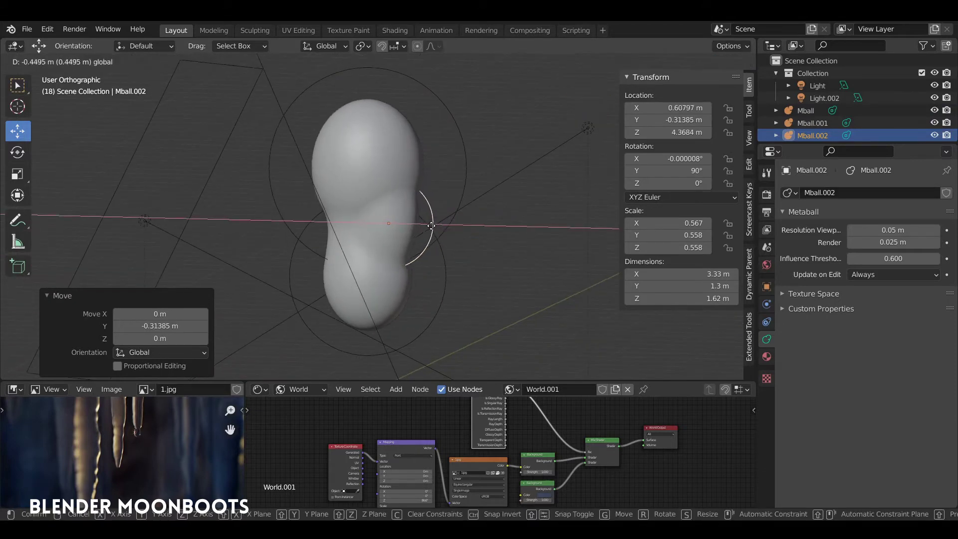
{"action": "left_click", "coordinate": [430, 226]}
{"action": "key", "text": "s"}
{"action": "left_click", "coordinate": [435, 215]}
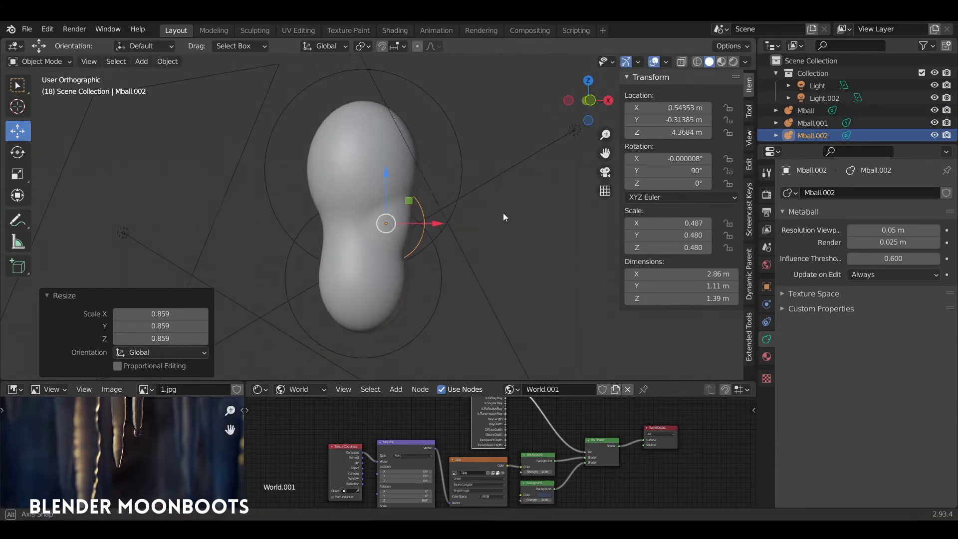
{"action": "scroll", "coordinate": [519, 198], "scroll_direction": "up", "scroll_amount": 2}
{"action": "middle_click_drag", "start_coordinate": [519, 197], "coordinate": [532, 198], "text": "shift"}
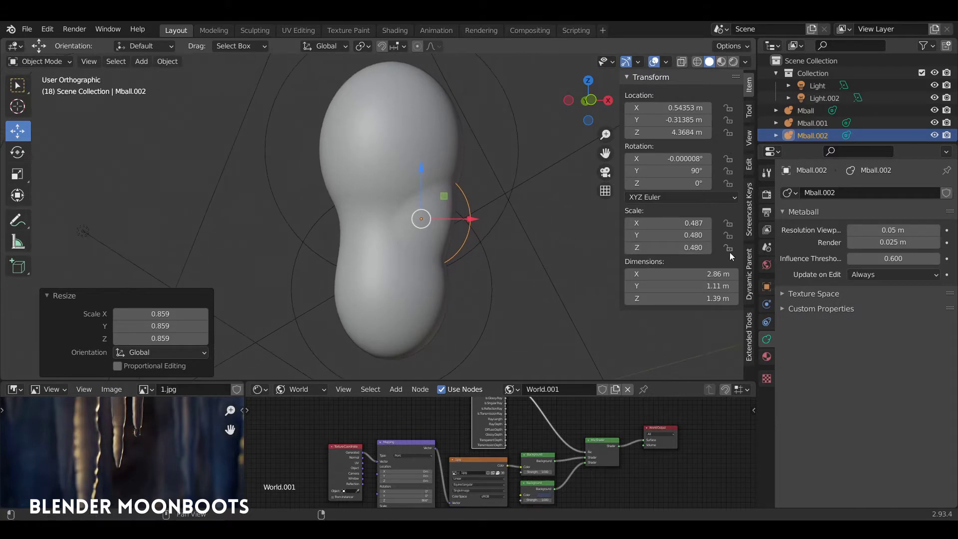
Show Object transform properties in front view and inspect Mball, Mball.001 and Mball.002
{"action": "left_click", "coordinate": [767, 287]}
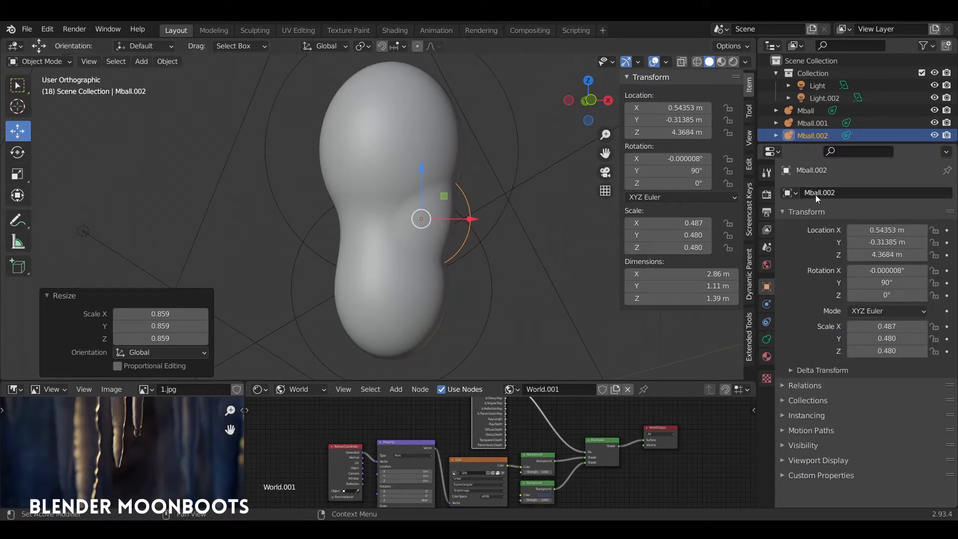
{"action": "key", "text": "KP_1"}
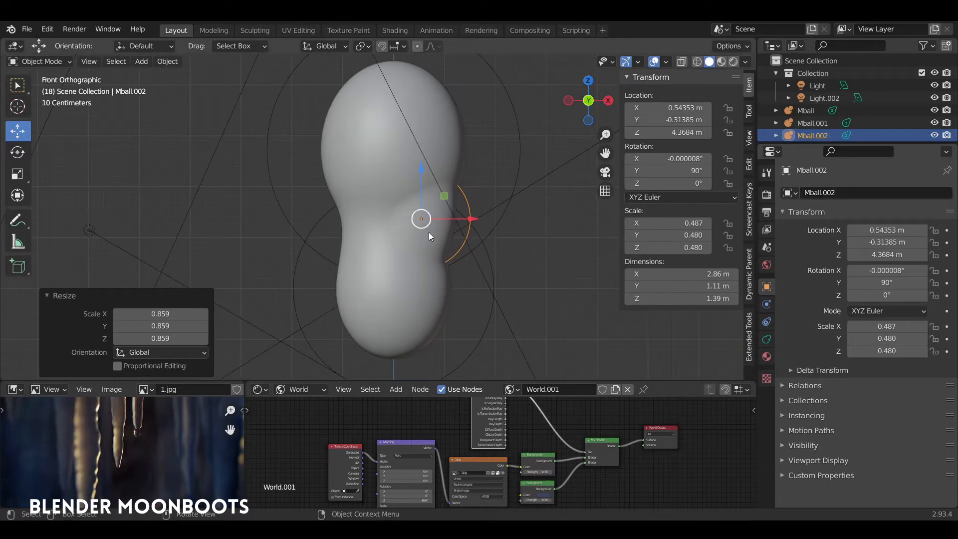
{"action": "left_click", "coordinate": [487, 322]}
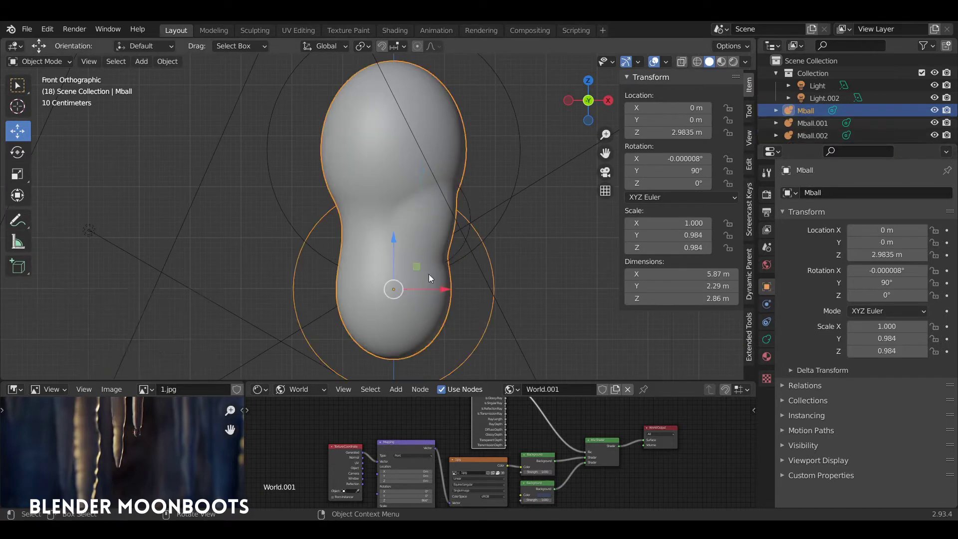
{"action": "left_click", "coordinate": [264, 130]}
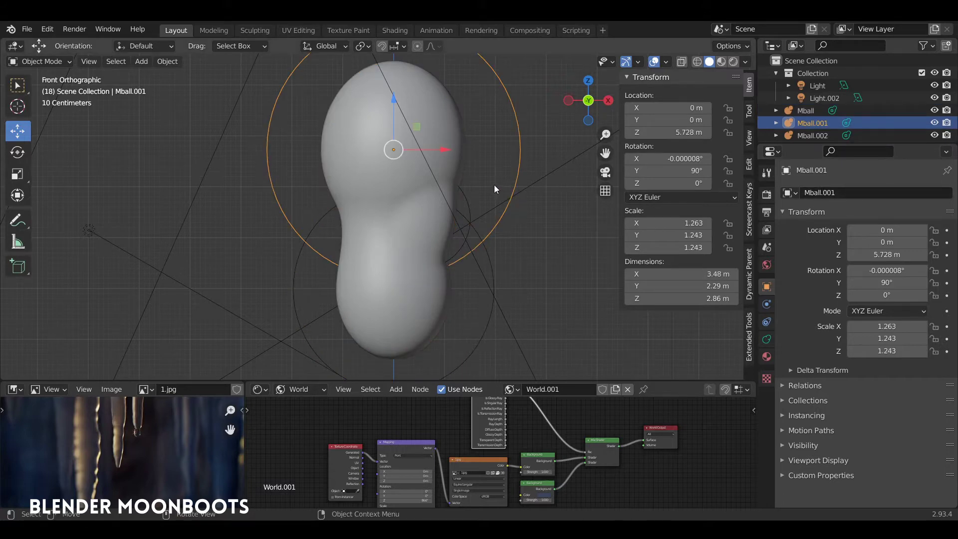
{"action": "left_click", "coordinate": [476, 206]}
{"action": "key", "text": "shift+d"}
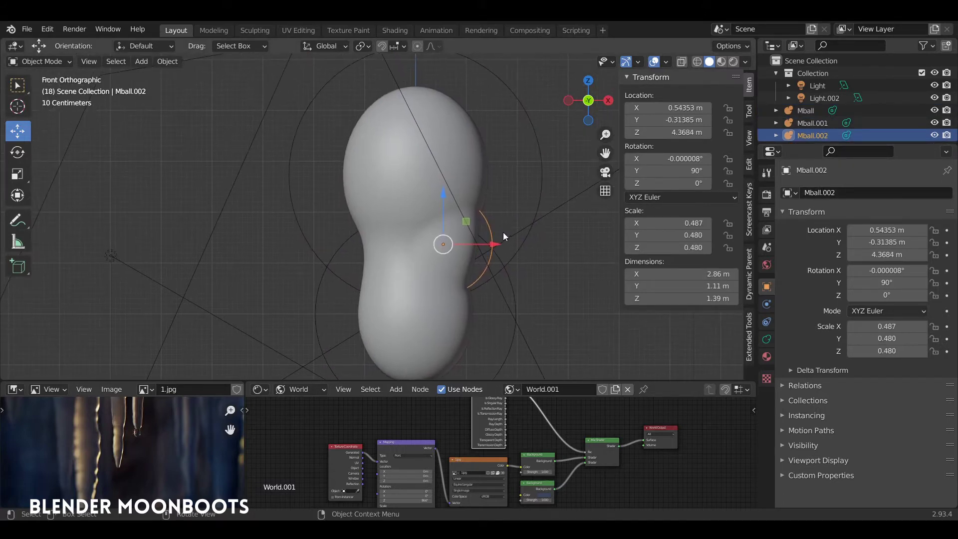
Place the Mball.002 duplicate at the blob's upper left
{"action": "left_click_drag", "start_coordinate": [389, 204], "coordinate": [417, 124]}
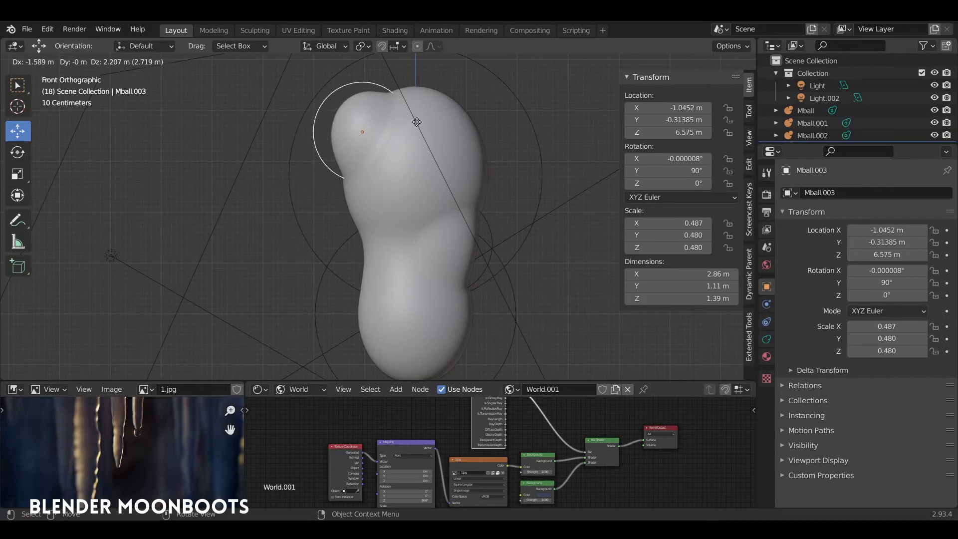
{"action": "left_click", "coordinate": [417, 120]}
{"action": "mouse_move", "coordinate": [487, 203]}
{"action": "middle_mouse_down", "text": "shift"}
{"action": "mouse_move", "coordinate": [383, 210]}
{"action": "mouse_move", "coordinate": [404, 181]}
{"action": "middle_mouse_up", "text": "shift"}
Duplicate it again to the right, scale it 1.452, nudge it along X and rename it aaa
{"action": "key", "text": "shift+d"}
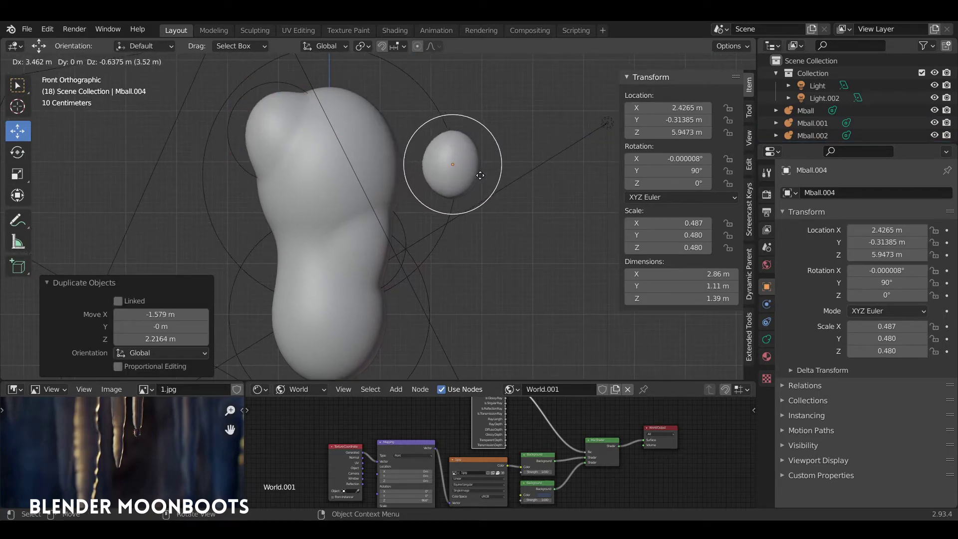
{"action": "left_click", "coordinate": [493, 181]}
{"action": "key", "text": "s"}
{"action": "left_click", "coordinate": [514, 205]}
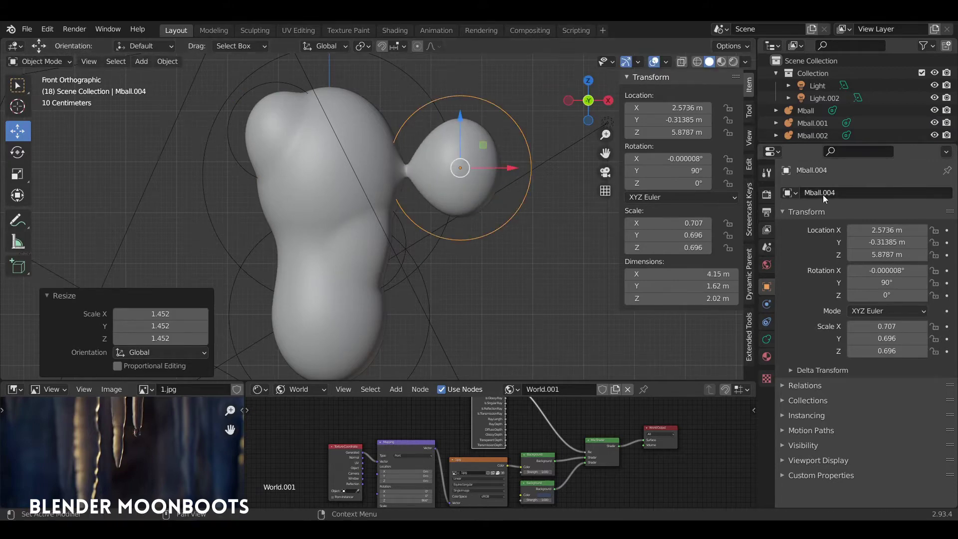
{"action": "key", "text": "g"}
{"action": "key", "text": "x"}
{"action": "left_click", "coordinate": [501, 169]}
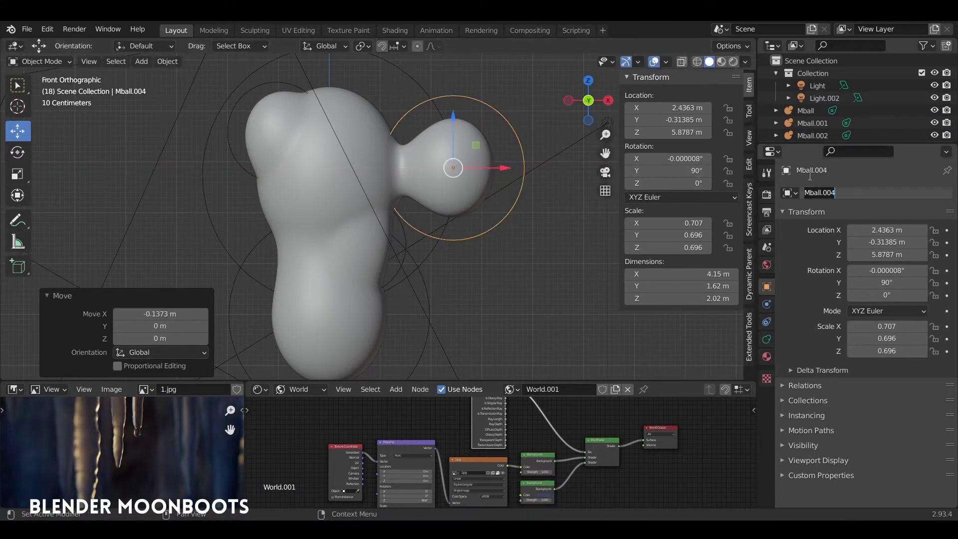
{"action": "type", "text": "aaa"}
{"action": "key", "text": "Return"}
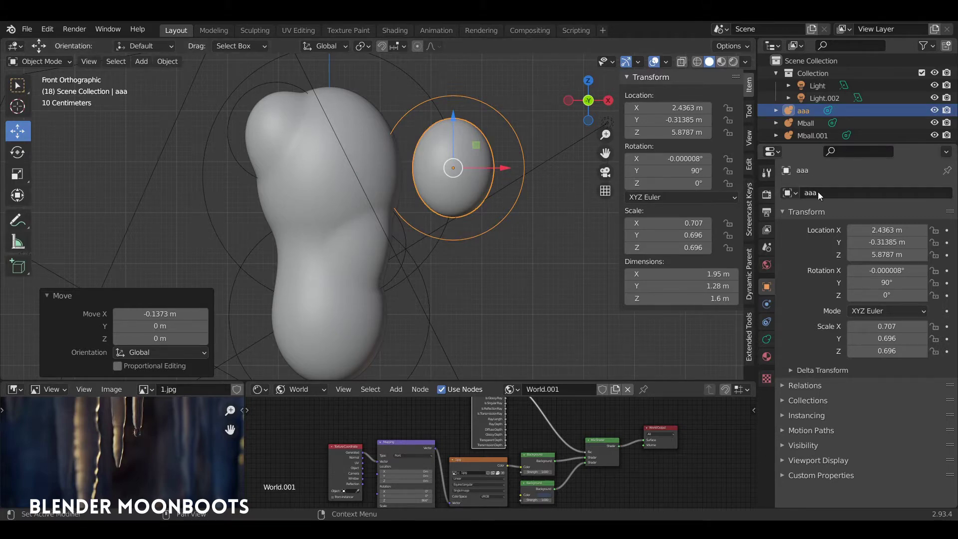
Move aaa further right and duplicate it twice as aaa.001 and aaa.002
{"action": "middle_click_drag", "start_coordinate": [506, 182], "coordinate": [451, 192], "text": "shift"}
{"action": "left_click_drag", "start_coordinate": [458, 178], "coordinate": [489, 179]}
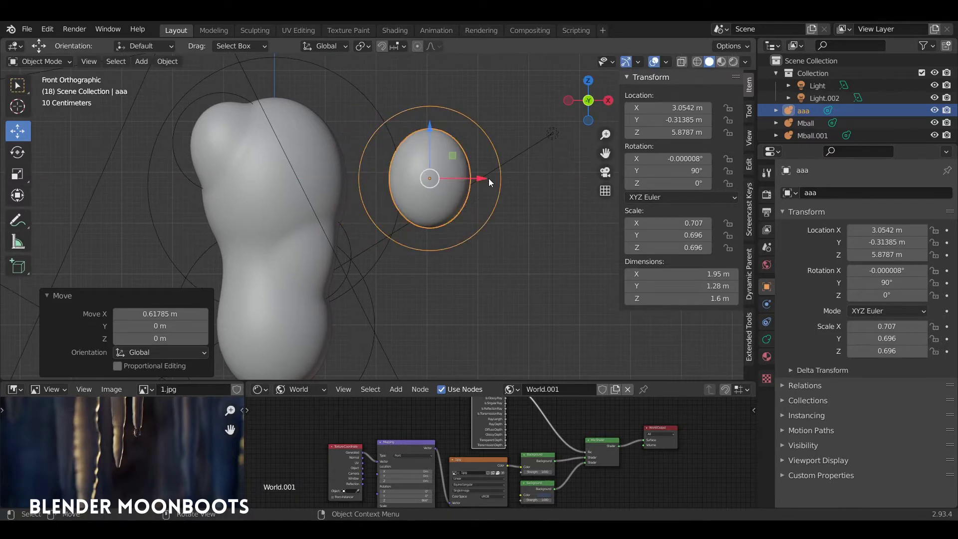
{"action": "key", "text": "shift+d"}
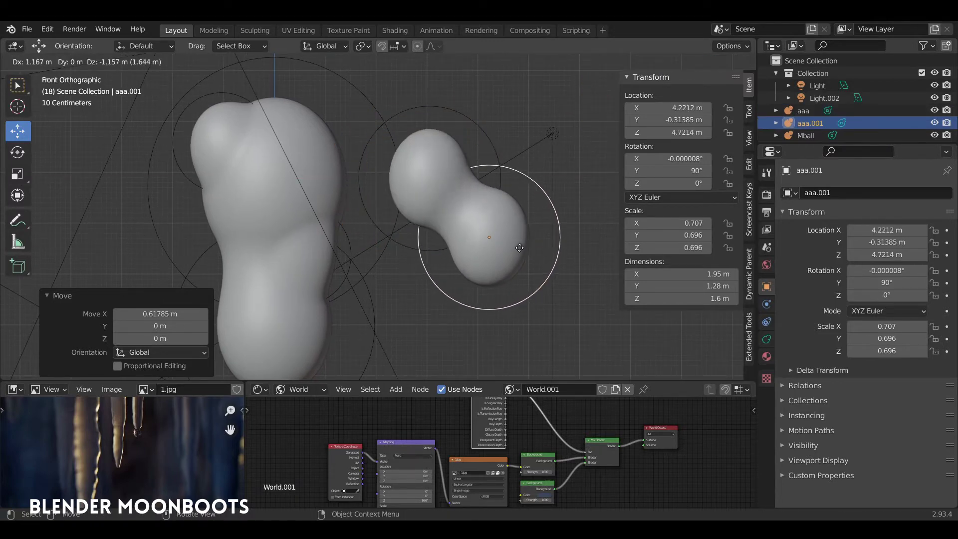
{"action": "left_click", "coordinate": [519, 248]}
{"action": "key", "text": "shift+d"}
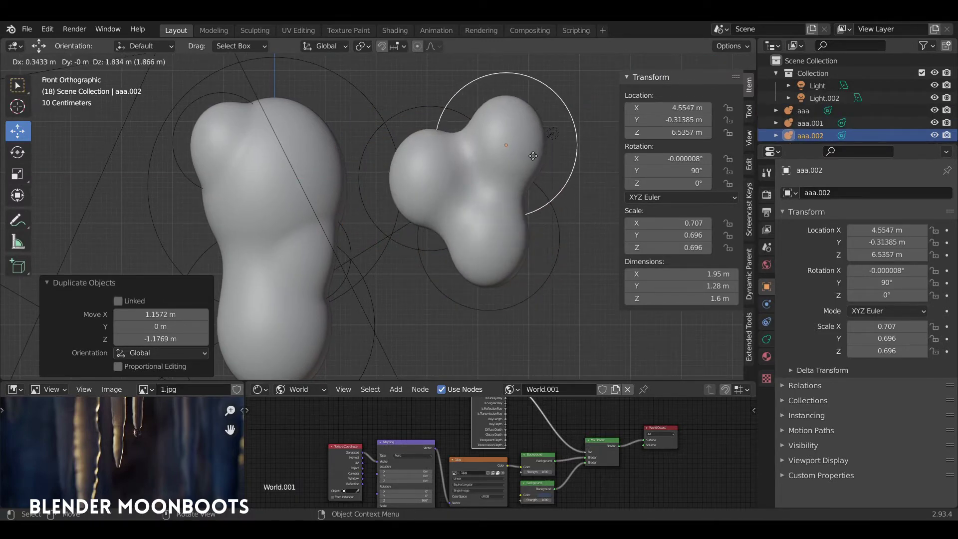
{"action": "left_click", "coordinate": [548, 188]}
Select the aaa metaballs and delete them
{"action": "left_click", "coordinate": [552, 224]}
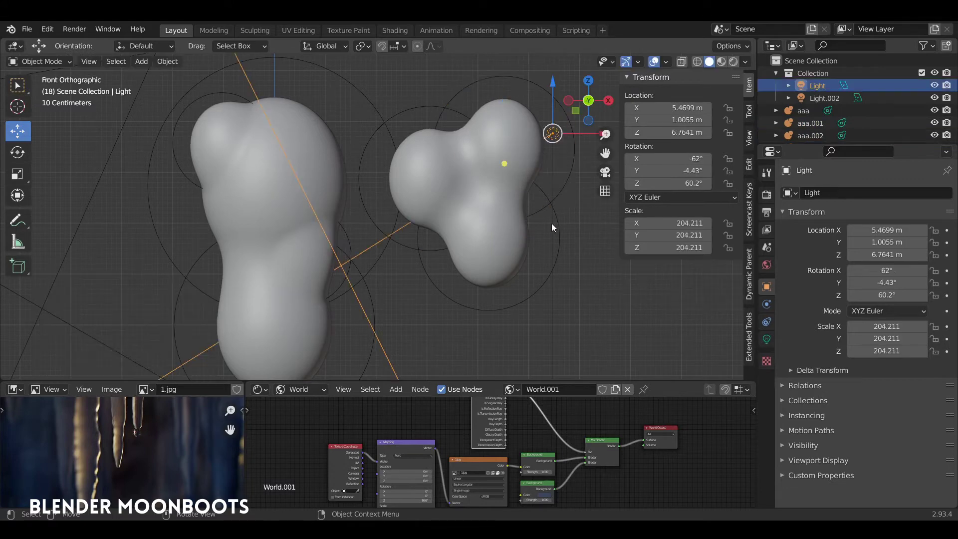
{"action": "left_click", "coordinate": [561, 255]}
{"action": "left_click", "coordinate": [568, 177]}
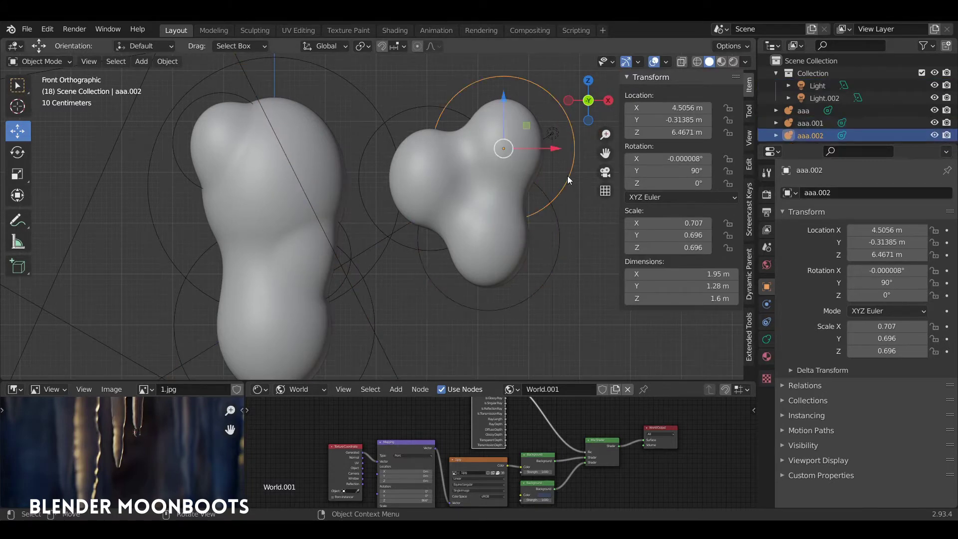
{"action": "left_click", "coordinate": [464, 133]}
{"action": "left_click", "coordinate": [557, 231], "text": "shift"}
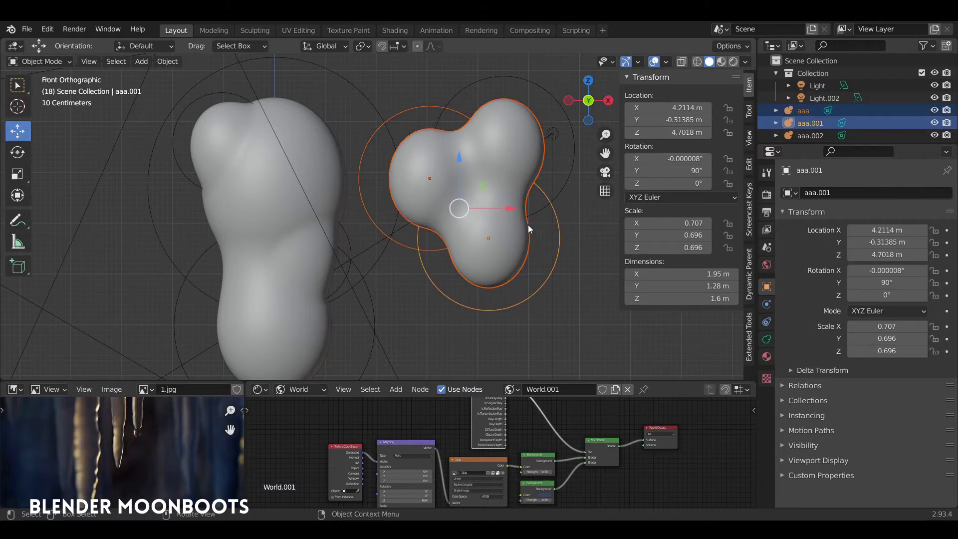
{"action": "mouse_move", "coordinate": [515, 208]}
{"action": "middle_mouse_down", "text": "shift"}
{"action": "mouse_move", "coordinate": [552, 193]}
{"action": "mouse_move", "coordinate": [523, 202]}
{"action": "middle_mouse_up", "text": "shift"}
{"action": "key", "text": "x"}
{"action": "left_click", "coordinate": [544, 207]}
Select Mball, then undo its accidental deletion to restore it
{"action": "left_click", "coordinate": [447, 249]}
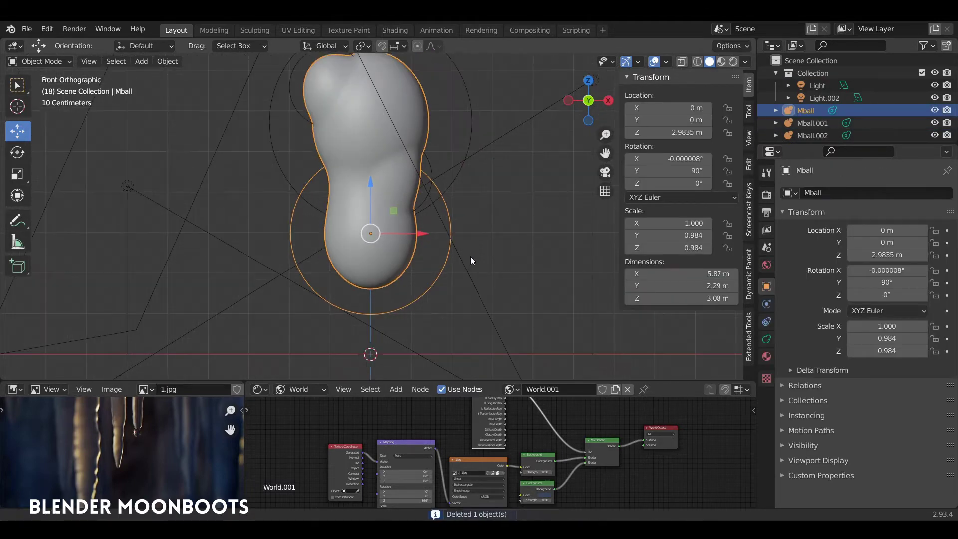
{"action": "middle_click_drag", "start_coordinate": [470, 258], "coordinate": [494, 303], "text": "shift"}
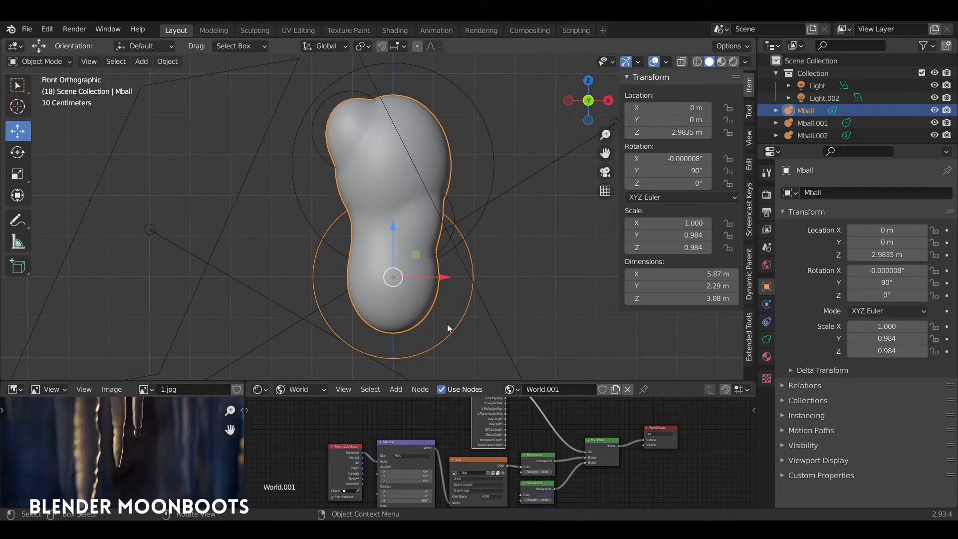
{"action": "key", "text": "g"}
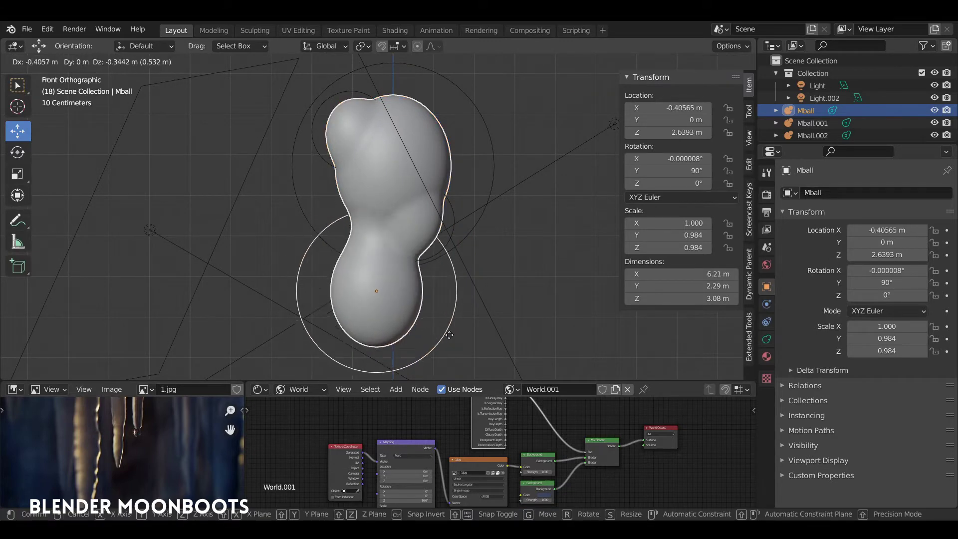
{"action": "key", "text": "Escape"}
{"action": "key", "text": "x"}
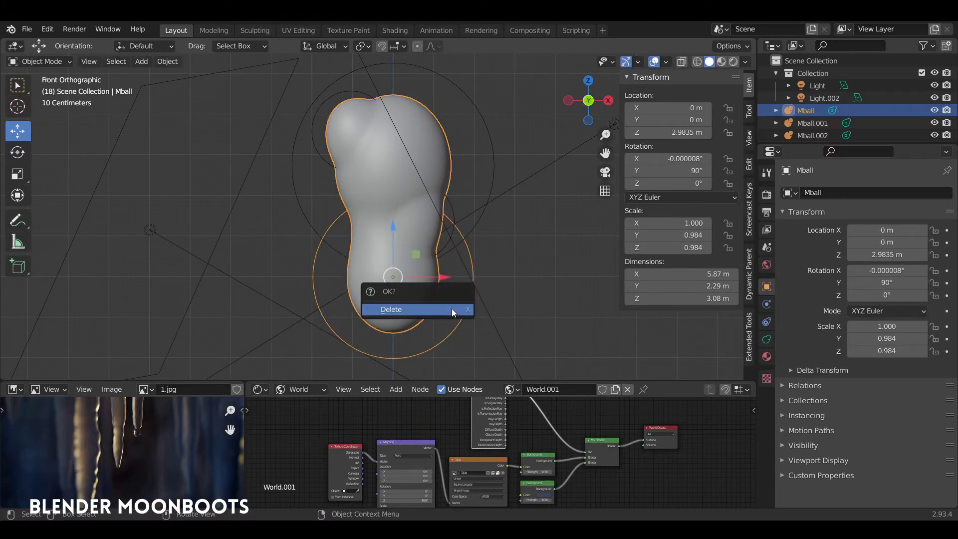
{"action": "left_click", "coordinate": [452, 308]}
{"action": "key", "text": "ctrl+z"}
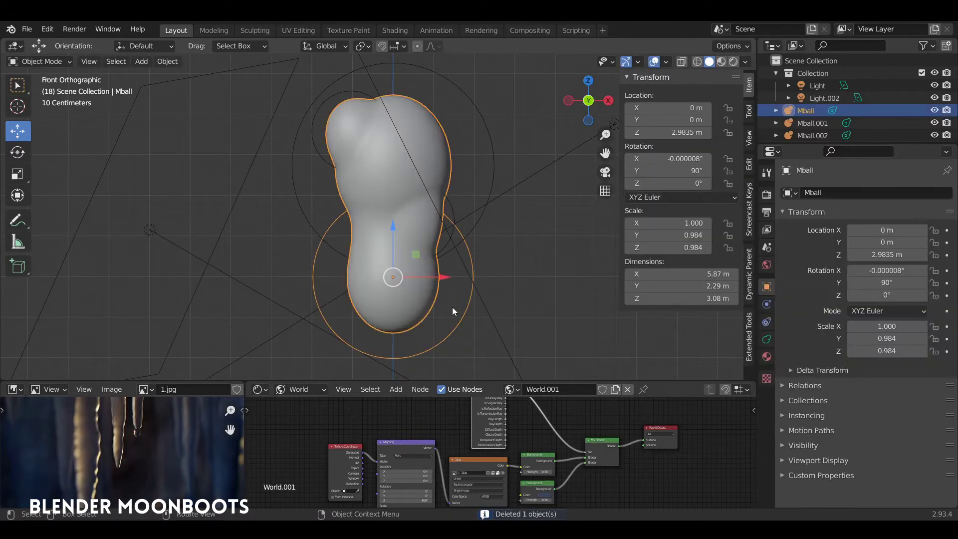
Shrink the Mball twice to form a smaller base
{"action": "key", "text": "s"}
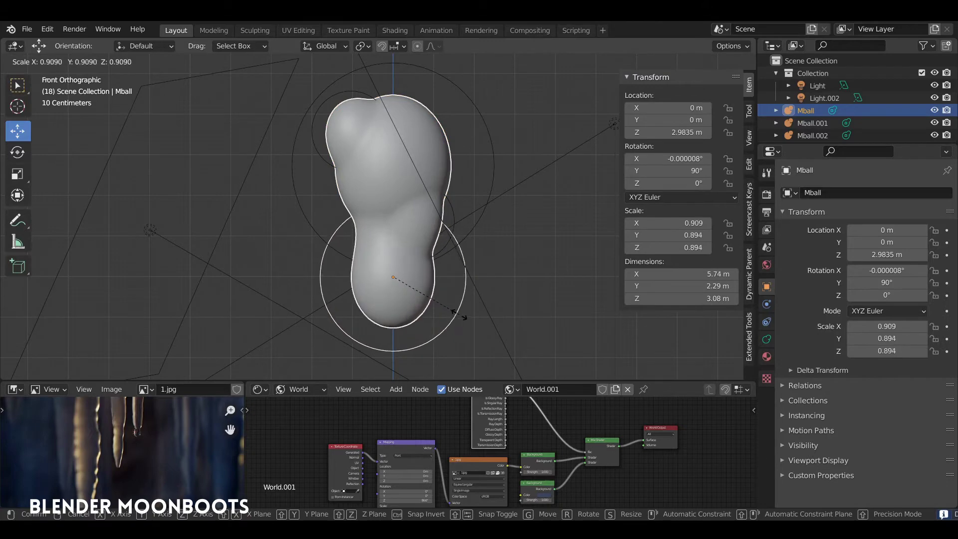
{"action": "left_click", "coordinate": [457, 312]}
{"action": "key", "text": "s"}
{"action": "left_click", "coordinate": [456, 309]}
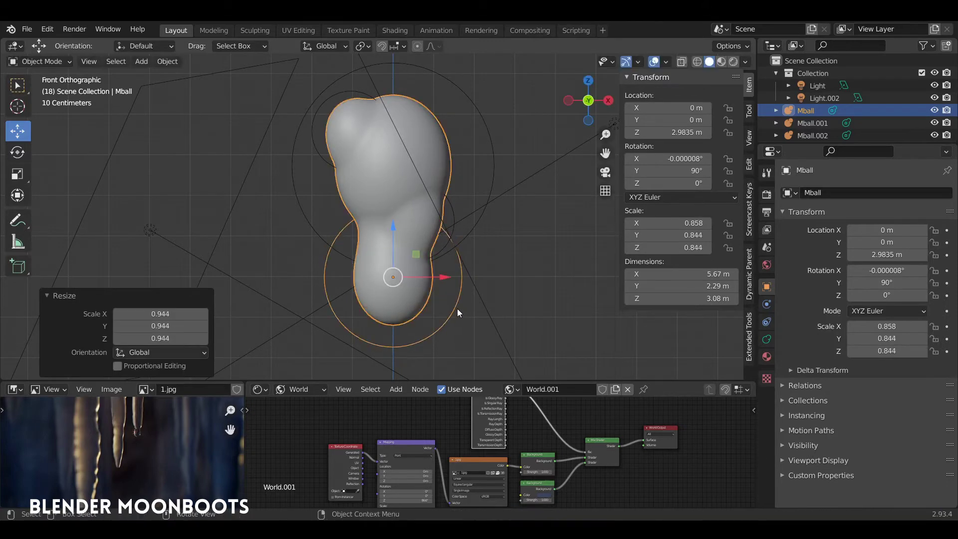
{"action": "middle_click_drag", "start_coordinate": [457, 309], "coordinate": [467, 333], "text": "shift"}
Duplicate the Mball above the blob, enlarge the copy and settle it on top
{"action": "key", "text": "shift+d"}
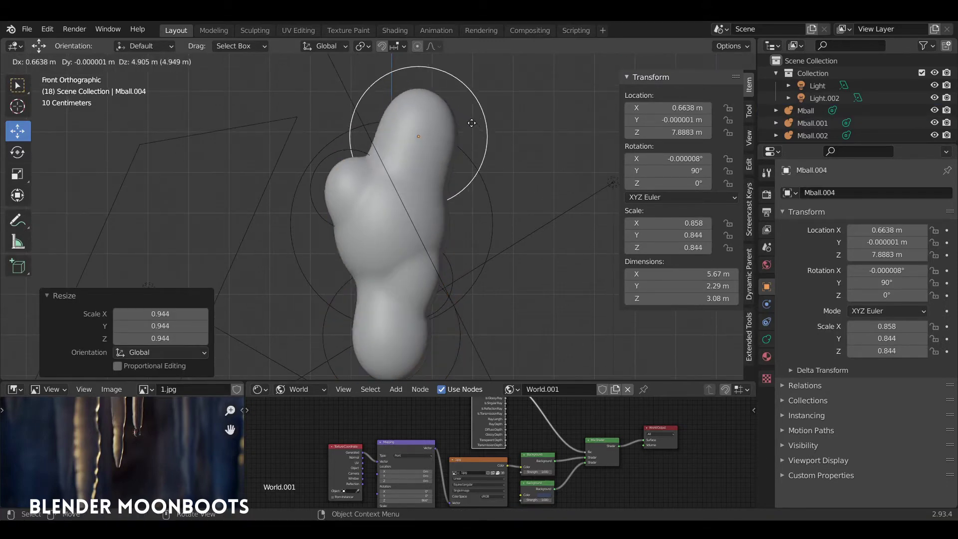
{"action": "left_click", "coordinate": [491, 147]}
{"action": "key", "text": "s"}
{"action": "left_click", "coordinate": [495, 146]}
{"action": "key", "text": "g"}
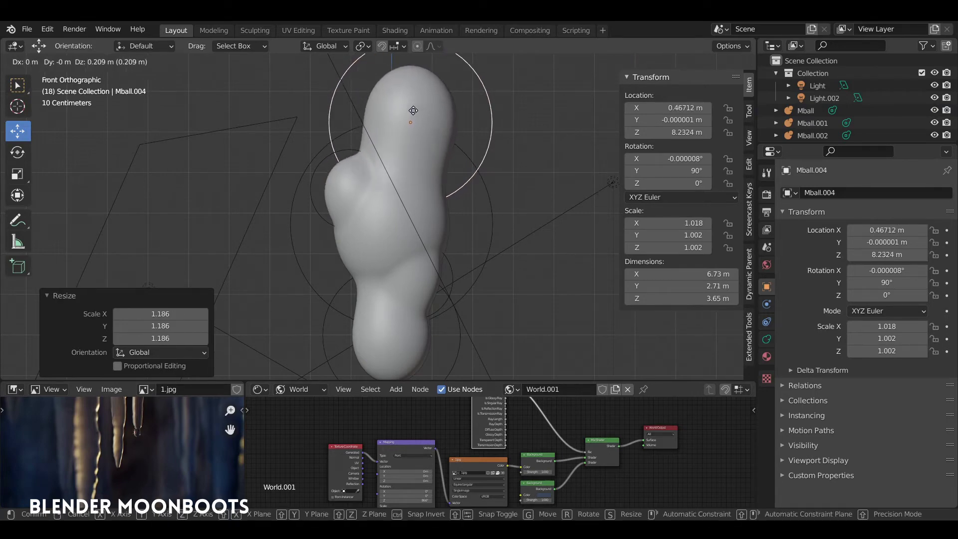
{"action": "left_click", "coordinate": [435, 145]}
Duplicate the upper metaball higher, enlarge it about 1.5 times, then scale it along Z
{"action": "key", "text": "shift+d"}
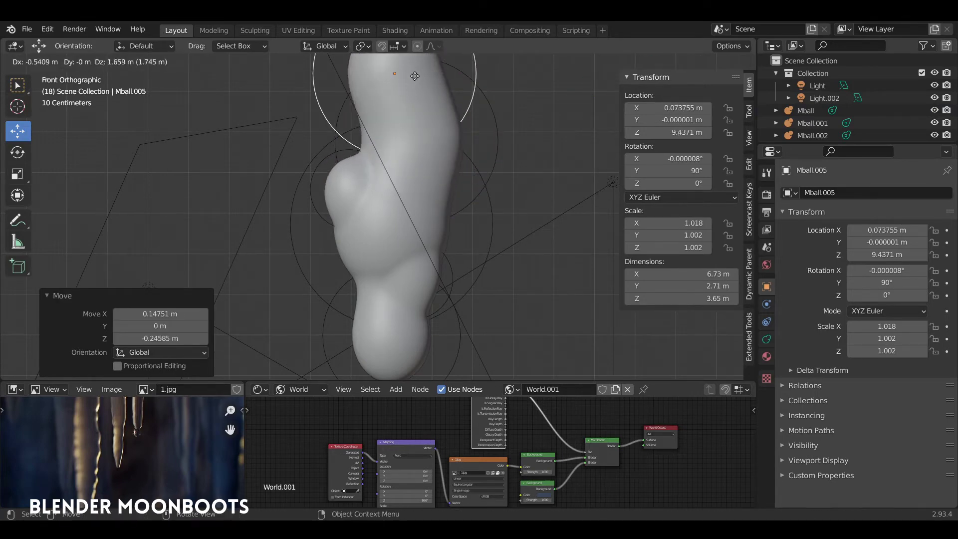
{"action": "left_click", "coordinate": [409, 65]}
{"action": "key", "text": "s"}
{"action": "left_click", "coordinate": [452, 91]}
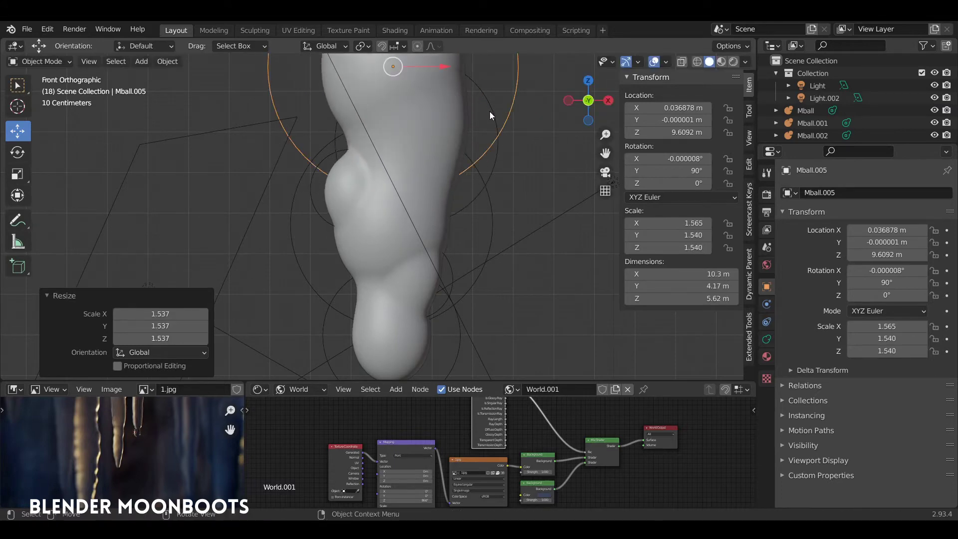
{"action": "key", "text": "s"}
{"action": "key", "text": "z"}
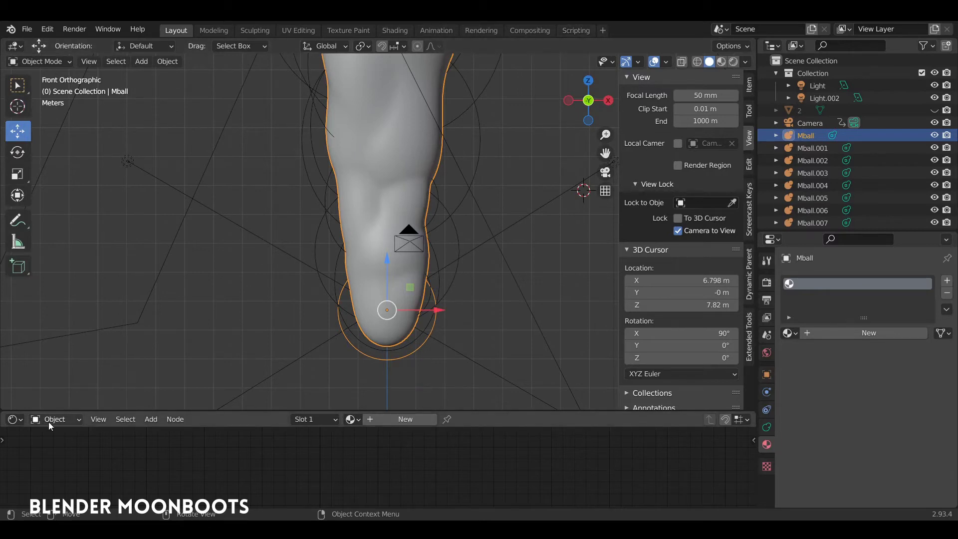
Keep the Shader Editor on Object shaders and add Material.001 to Mball
{"action": "left_click", "coordinate": [17, 421]}
{"action": "left_click", "coordinate": [46, 375]}
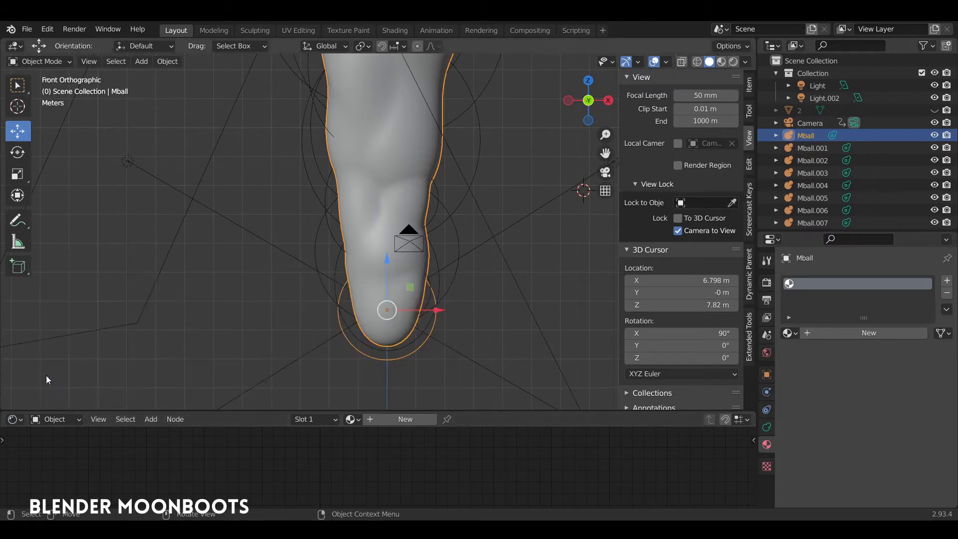
{"action": "left_click", "coordinate": [49, 420]}
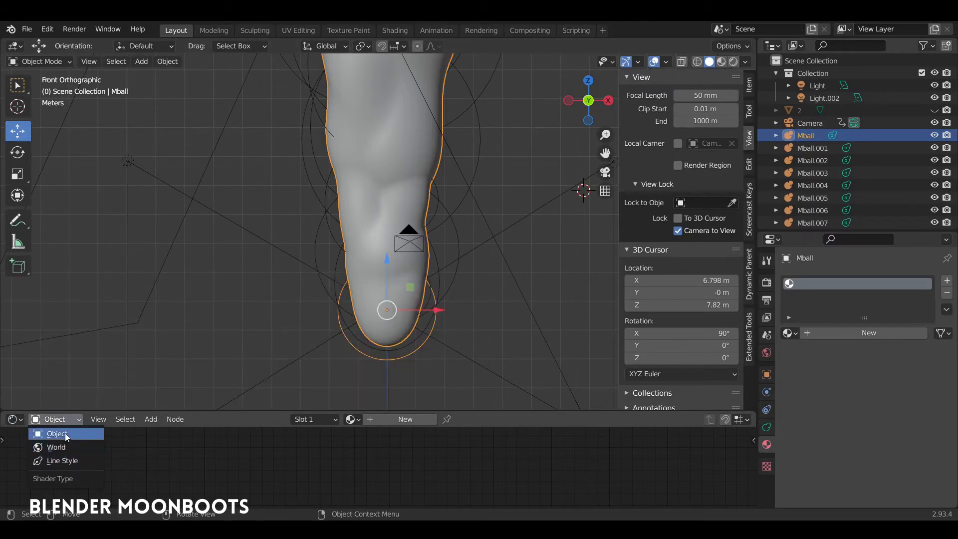
{"action": "left_click", "coordinate": [50, 434]}
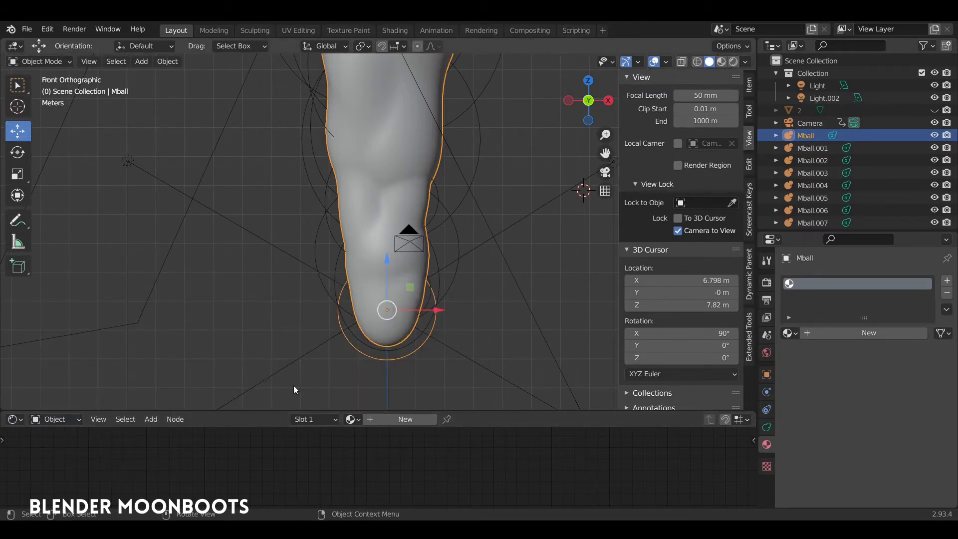
{"action": "left_click", "coordinate": [402, 418]}
Resize the area borders so the Principled BSDF nodes and the 3D view both fit
{"action": "left_click_drag", "start_coordinate": [413, 410], "coordinate": [399, 260]}
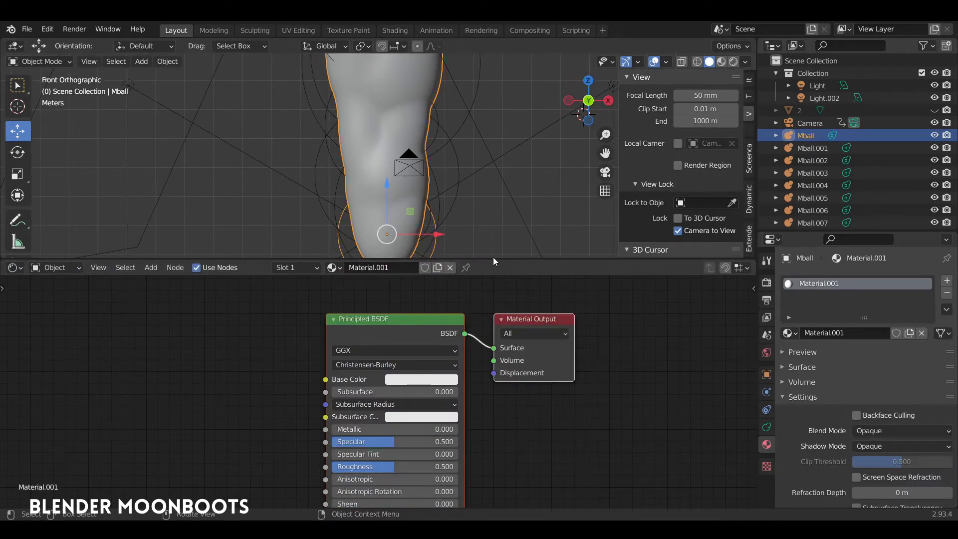
{"action": "left_click_drag", "start_coordinate": [493, 259], "coordinate": [493, 285]}
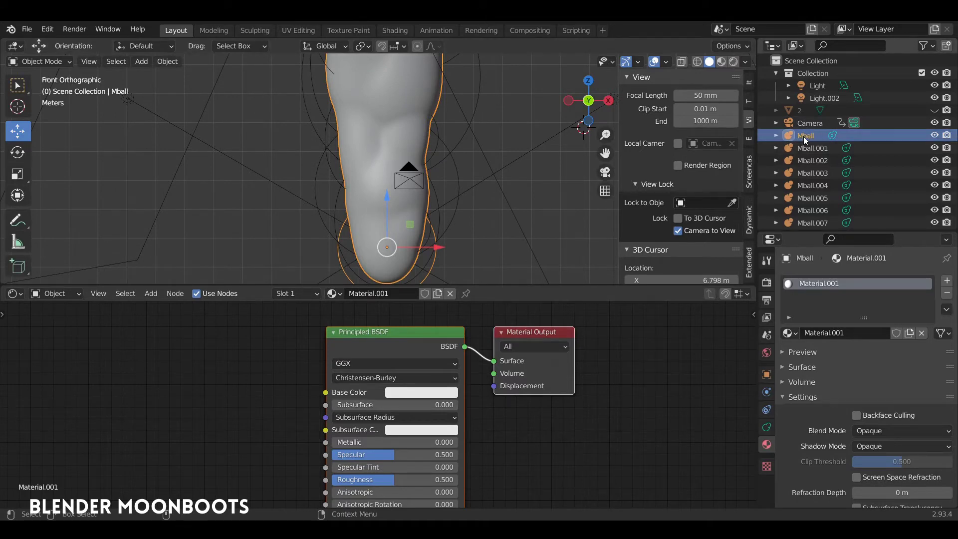
{"action": "left_click_drag", "start_coordinate": [474, 286], "coordinate": [475, 305]}
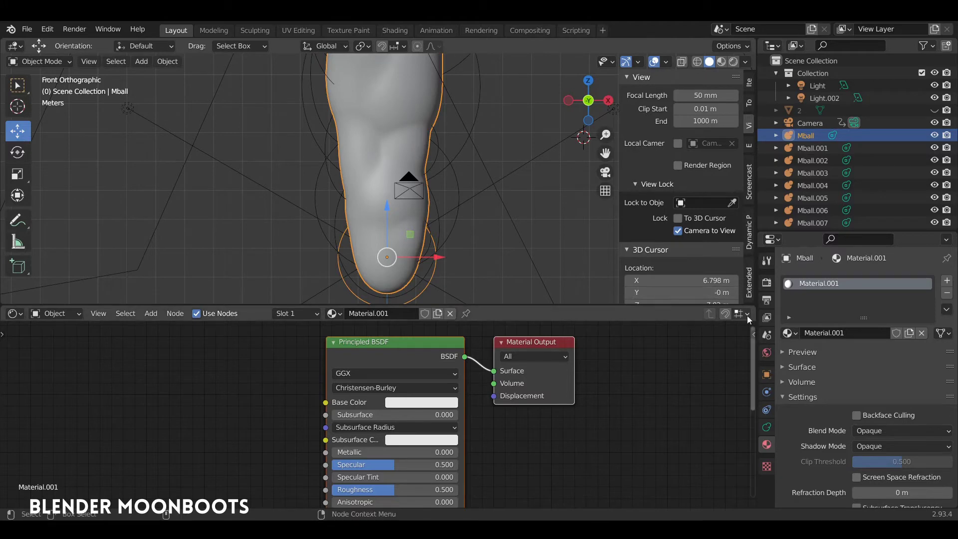
Switch the viewport to Rendered shading and bring the Principled BSDF inputs into view
{"action": "left_click", "coordinate": [734, 61]}
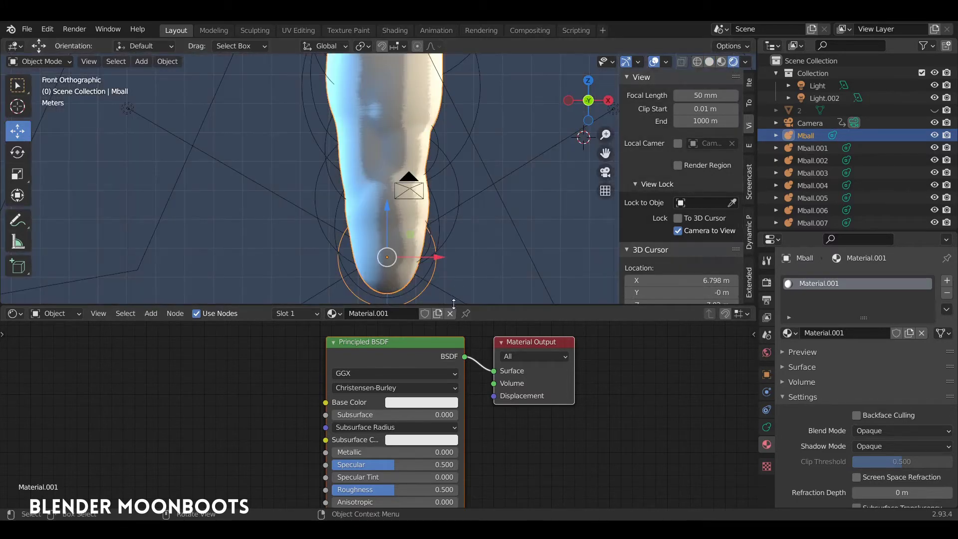
{"action": "left_click_drag", "start_coordinate": [454, 304], "coordinate": [455, 276]}
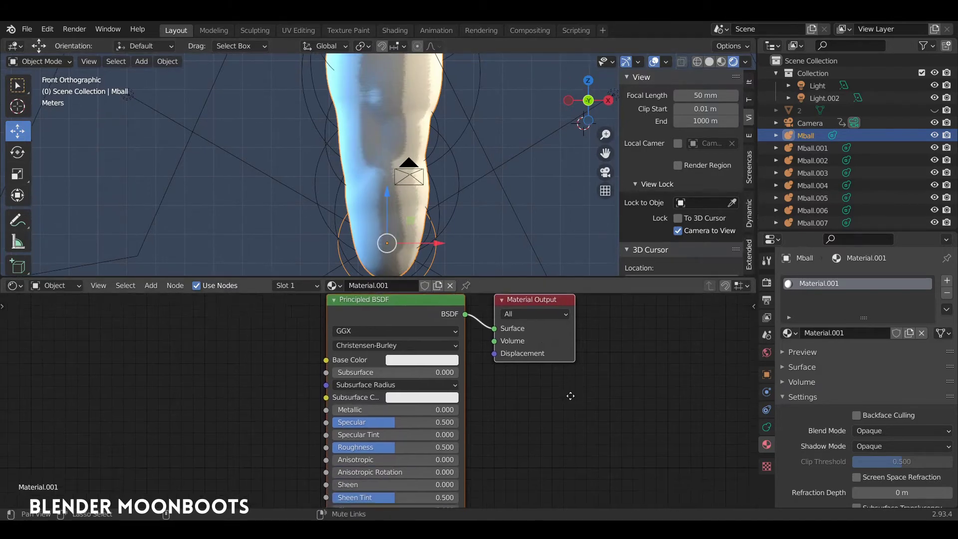
{"action": "mouse_move", "coordinate": [570, 396]}
{"action": "middle_mouse_down"}
{"action": "mouse_move", "coordinate": [575, 383]}
{"action": "mouse_move", "coordinate": [541, 407]}
{"action": "middle_mouse_up"}
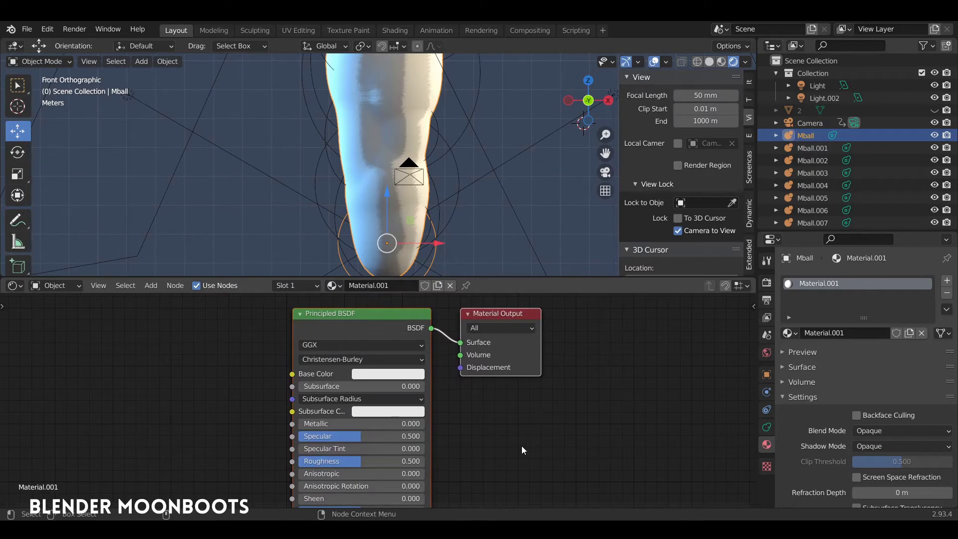
{"action": "mouse_move", "coordinate": [522, 445]}
{"action": "middle_mouse_down"}
{"action": "mouse_move", "coordinate": [561, 336]}
{"action": "mouse_move", "coordinate": [553, 313]}
{"action": "middle_mouse_up"}
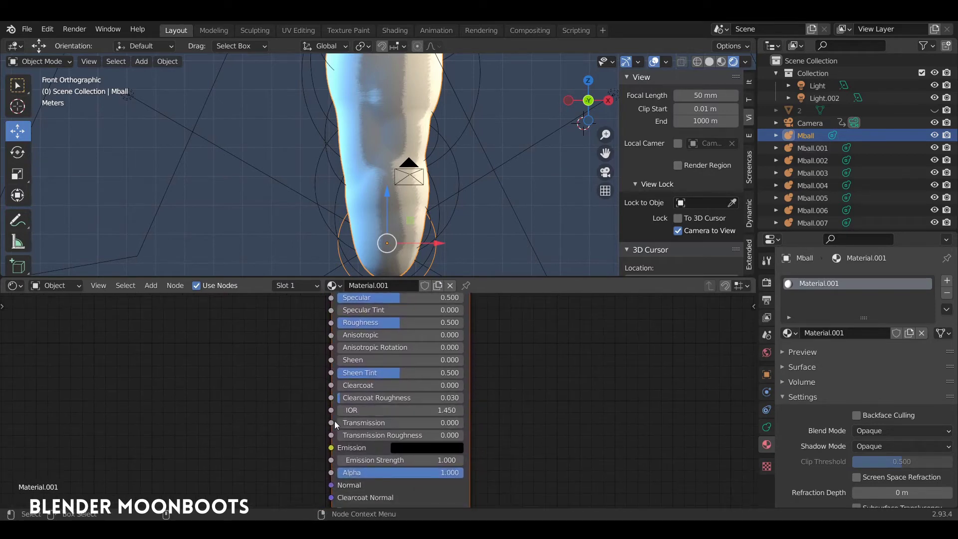
Set the Principled BSDF Transmission to 1.000 and IOR to 1.3
{"action": "left_click_drag", "start_coordinate": [344, 421], "coordinate": [481, 430]}
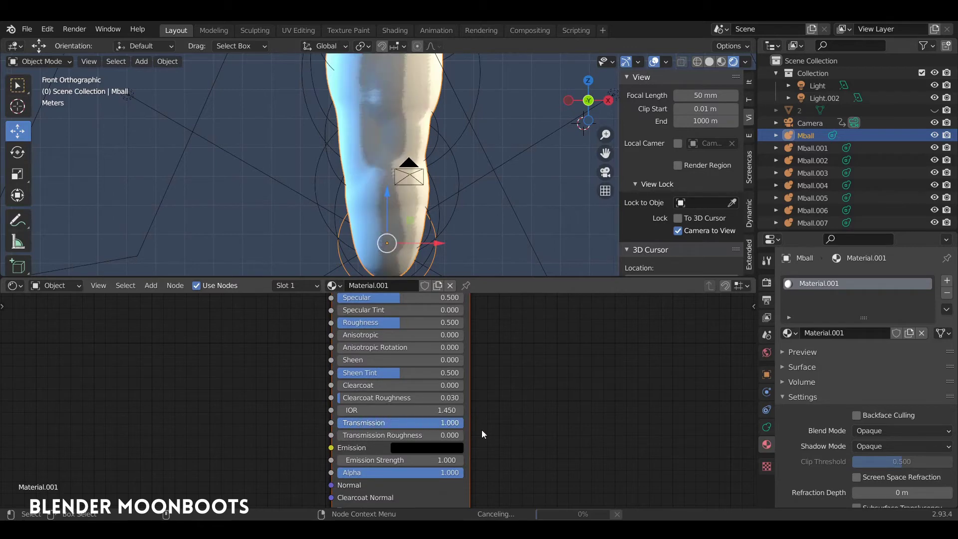
{"action": "left_click", "coordinate": [374, 409]}
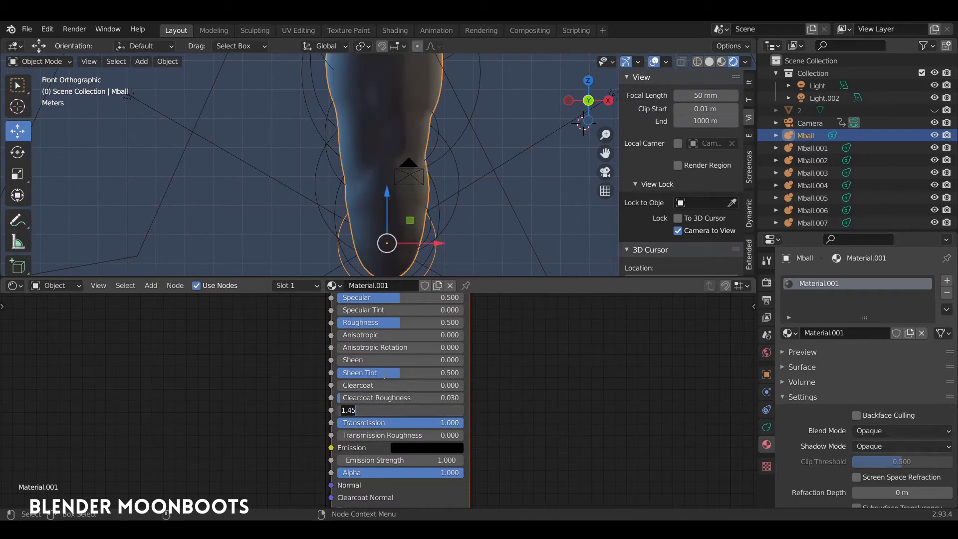
{"action": "type", "text": "1.3"}
{"action": "key", "text": "Return"}
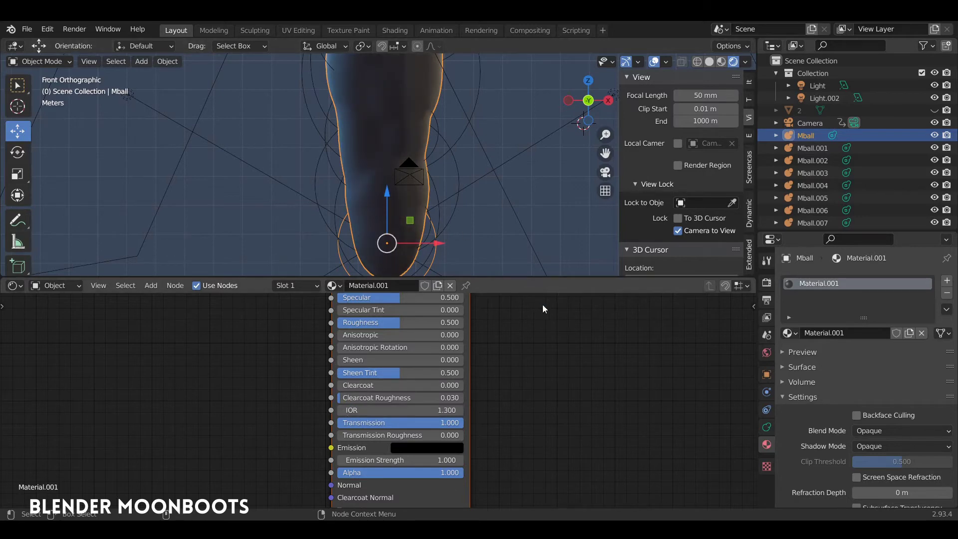
{"action": "left_click_drag", "start_coordinate": [790, 232], "coordinate": [790, 201]}
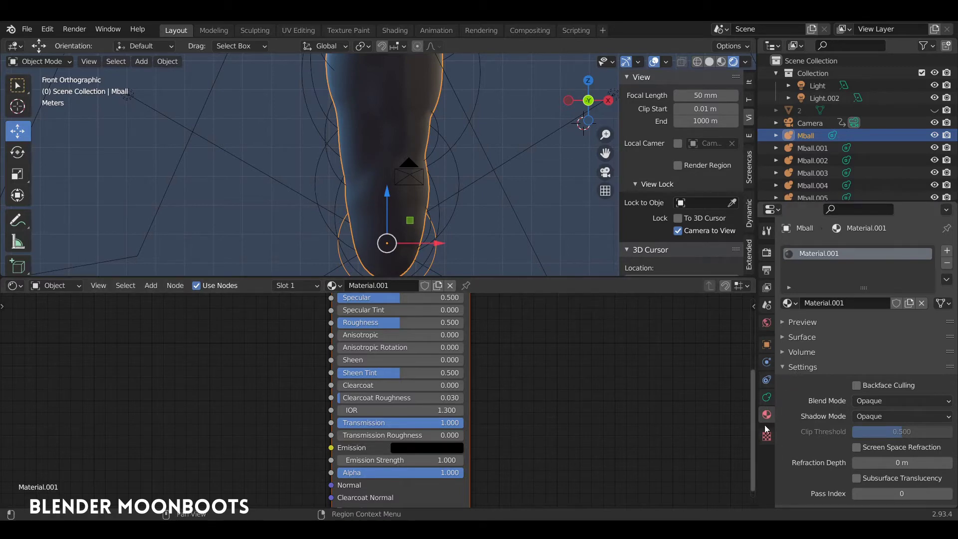
Set Blend Mode Alpha Blend, Shadow Mode None, Show Backface off, Screen Space Refraction on
{"action": "left_click", "coordinate": [876, 402]}
{"action": "left_click", "coordinate": [886, 452]}
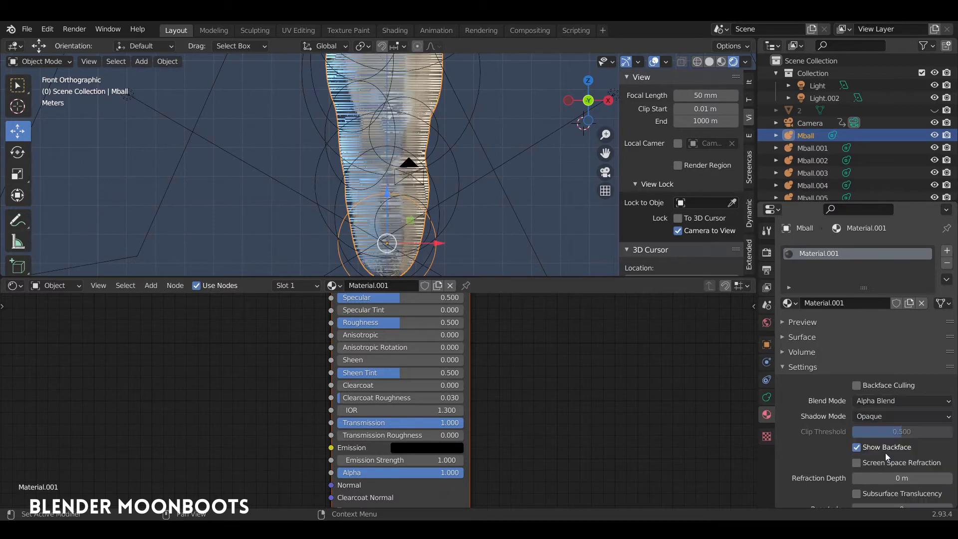
{"action": "left_click", "coordinate": [878, 417]}
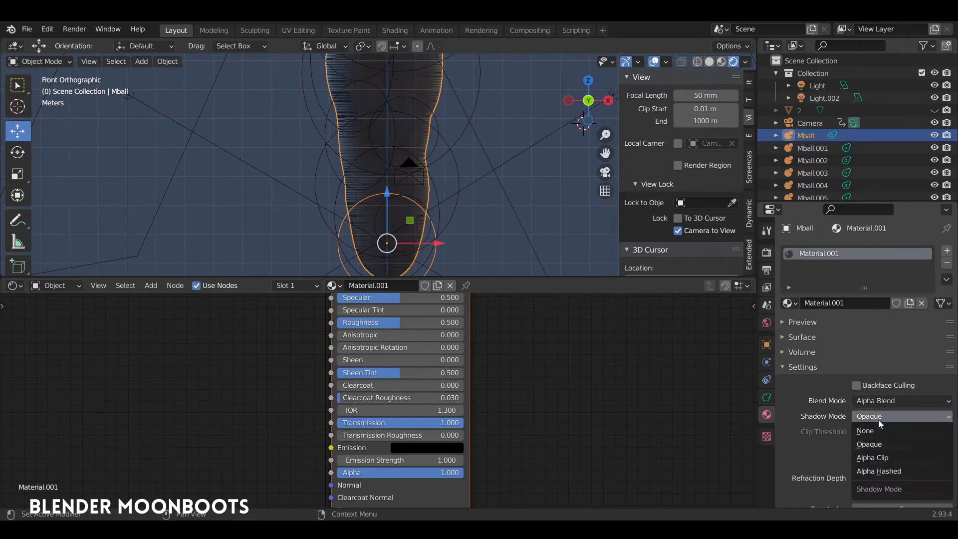
{"action": "left_click", "coordinate": [877, 429]}
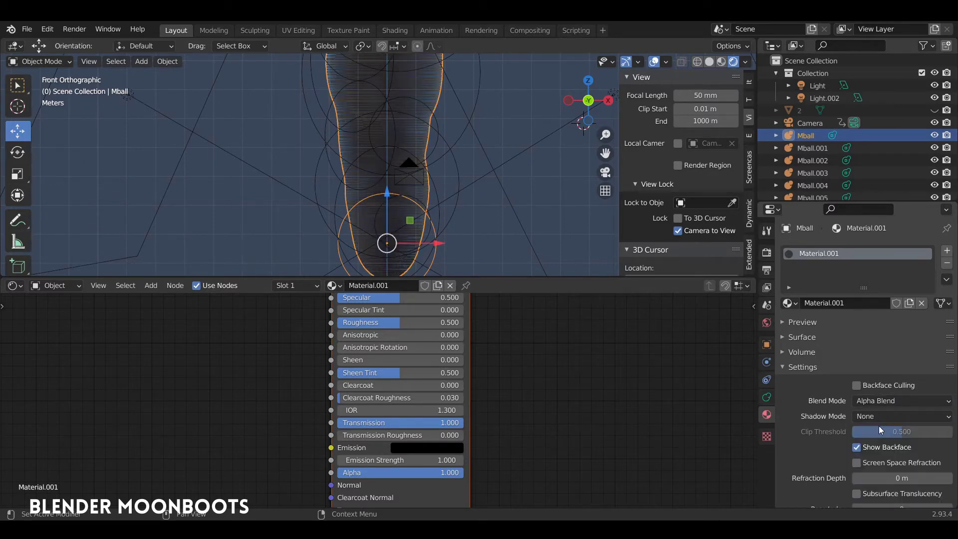
{"action": "left_click", "coordinate": [857, 447]}
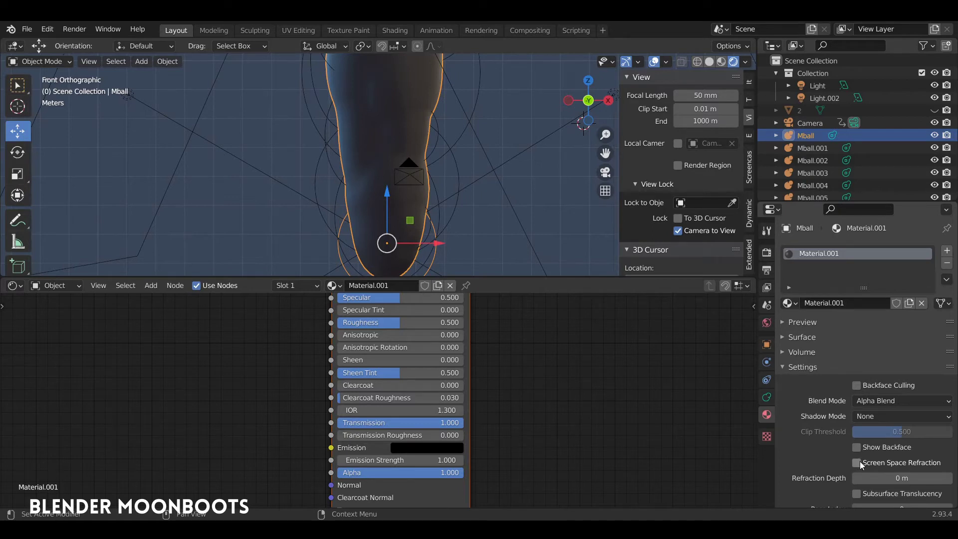
{"action": "left_click", "coordinate": [855, 464]}
{"action": "left_click", "coordinate": [767, 252]}
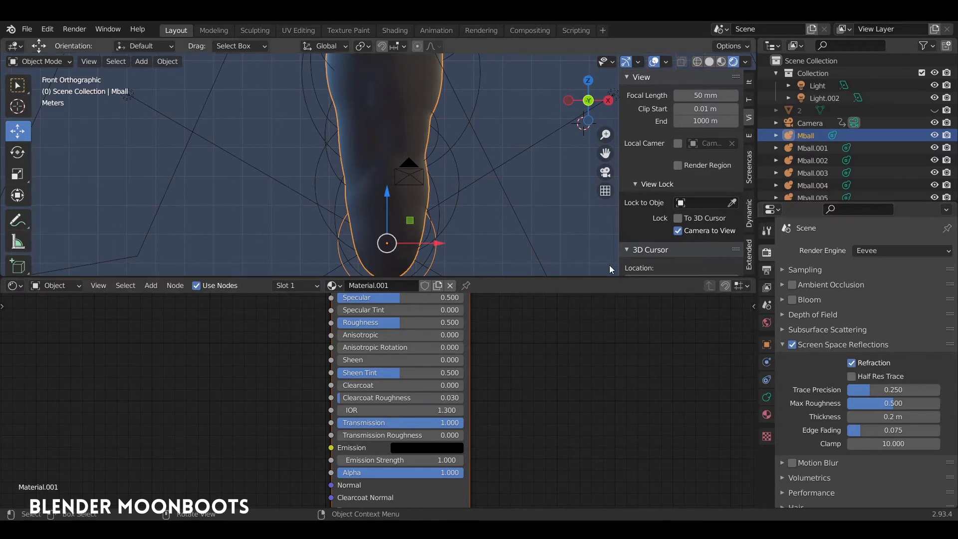
Drag Material.001's Principled BSDF Roughness down to 0.000 for a glossy glass icicle
{"action": "mouse_move", "coordinate": [512, 277]}
{"action": "left_mouse_down"}
{"action": "mouse_move", "coordinate": [493, 334]}
{"action": "mouse_move", "coordinate": [508, 282]}
{"action": "left_mouse_up"}
{"action": "mouse_move", "coordinate": [549, 331]}
{"action": "middle_mouse_down"}
{"action": "mouse_move", "coordinate": [542, 470]}
{"action": "mouse_move", "coordinate": [587, 348]}
{"action": "mouse_move", "coordinate": [646, 409]}
{"action": "middle_mouse_up"}
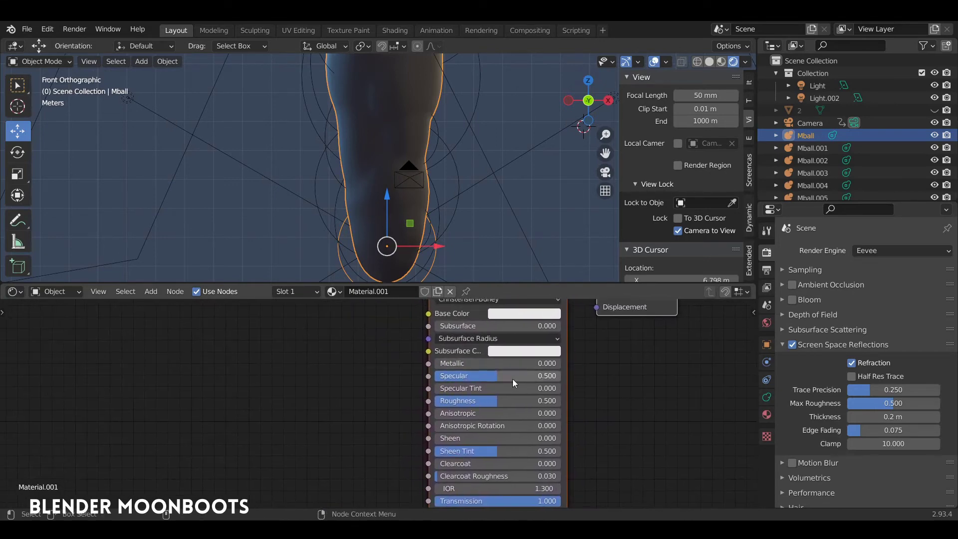
{"action": "left_click_drag", "start_coordinate": [485, 402], "coordinate": [426, 400]}
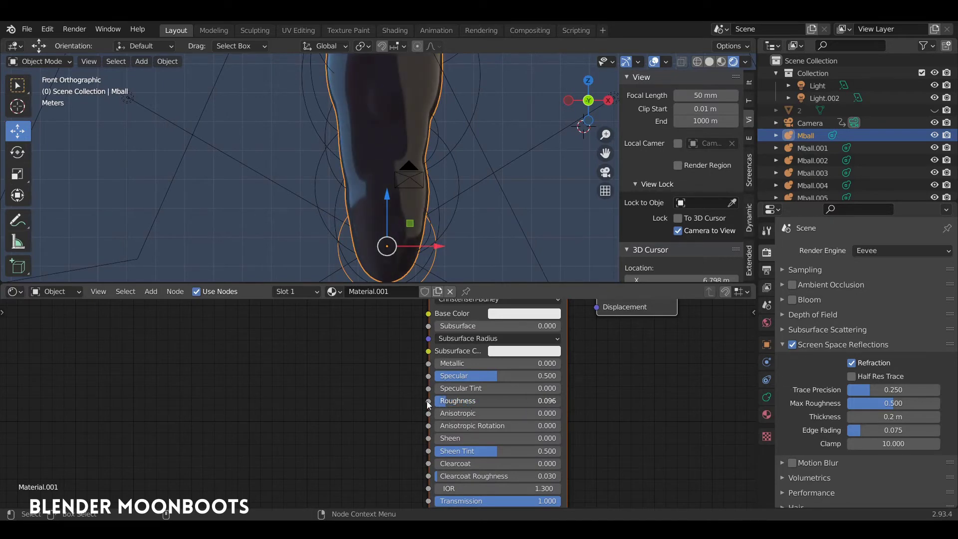
{"action": "scroll", "coordinate": [469, 209], "scroll_direction": "down", "scroll_amount": 2}
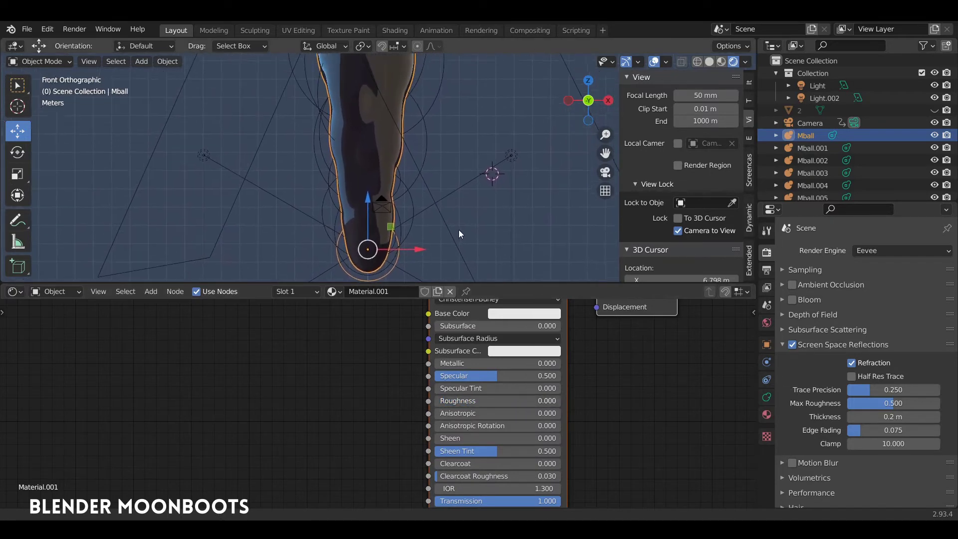
{"action": "scroll", "coordinate": [459, 229], "scroll_direction": "down", "scroll_amount": 1}
{"action": "middle_click_drag", "start_coordinate": [471, 228], "coordinate": [470, 185], "text": "shift"}
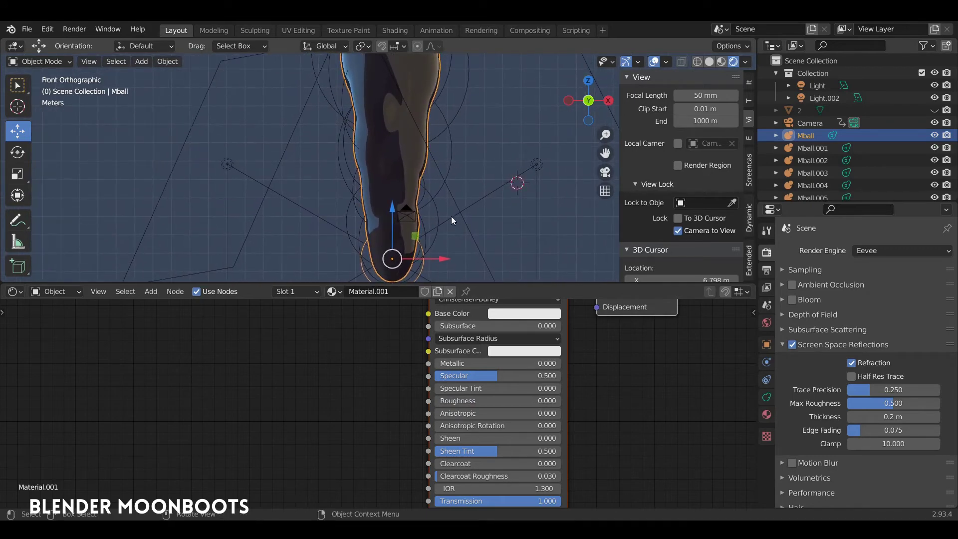
{"action": "middle_click_drag", "start_coordinate": [470, 183], "coordinate": [467, 170], "text": "shift"}
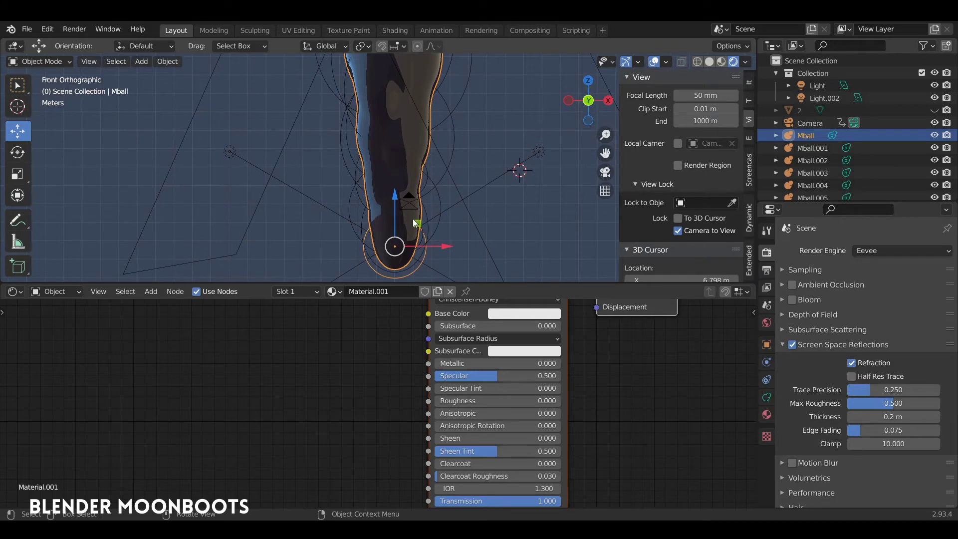
{"action": "left_click", "coordinate": [62, 290]}
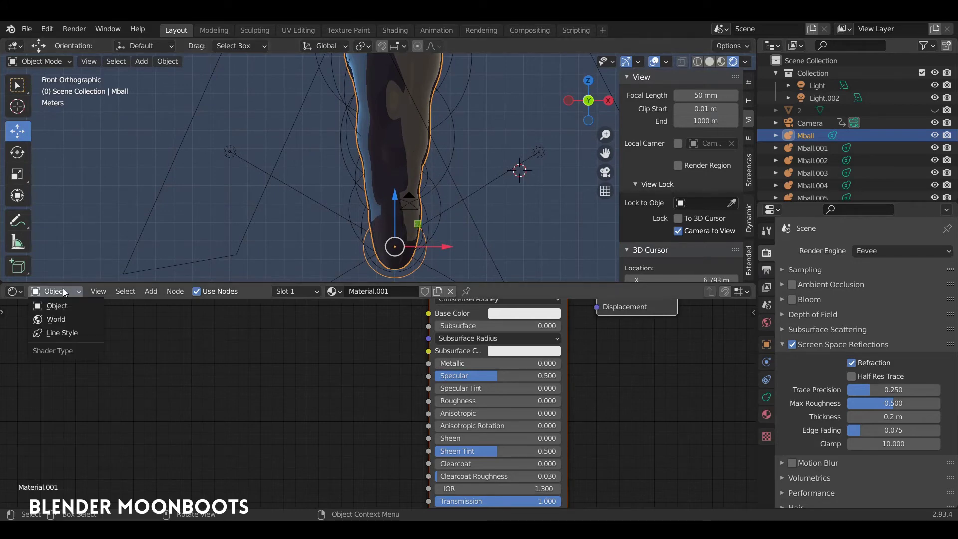
In the World shader, rotate the 1.jpg environment's Mapping to -29° on Z
{"action": "left_click", "coordinate": [66, 322]}
{"action": "mouse_move", "coordinate": [85, 307]}
{"action": "middle_mouse_down"}
{"action": "mouse_move", "coordinate": [113, 394]}
{"action": "mouse_move", "coordinate": [118, 378]}
{"action": "middle_mouse_up"}
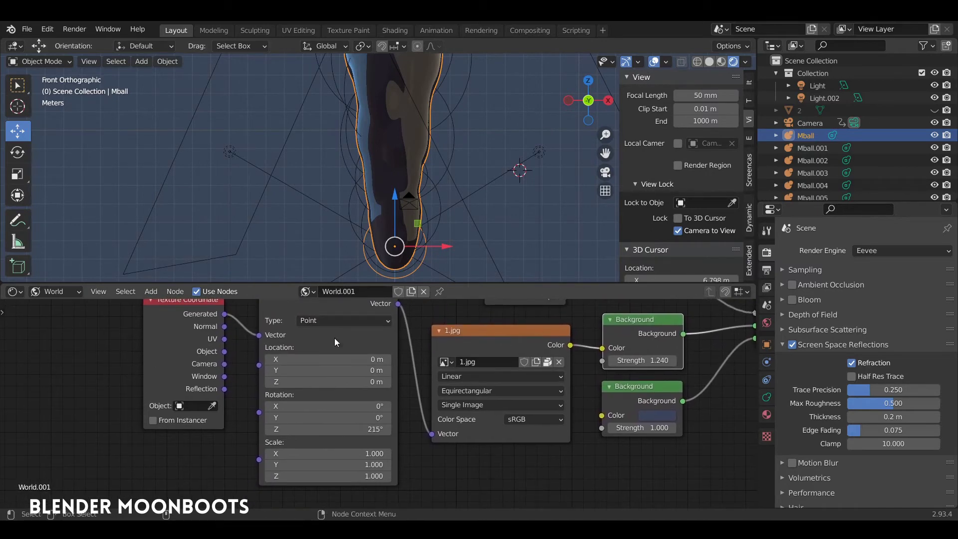
{"action": "left_click_drag", "start_coordinate": [298, 434], "coordinate": [161, 437]}
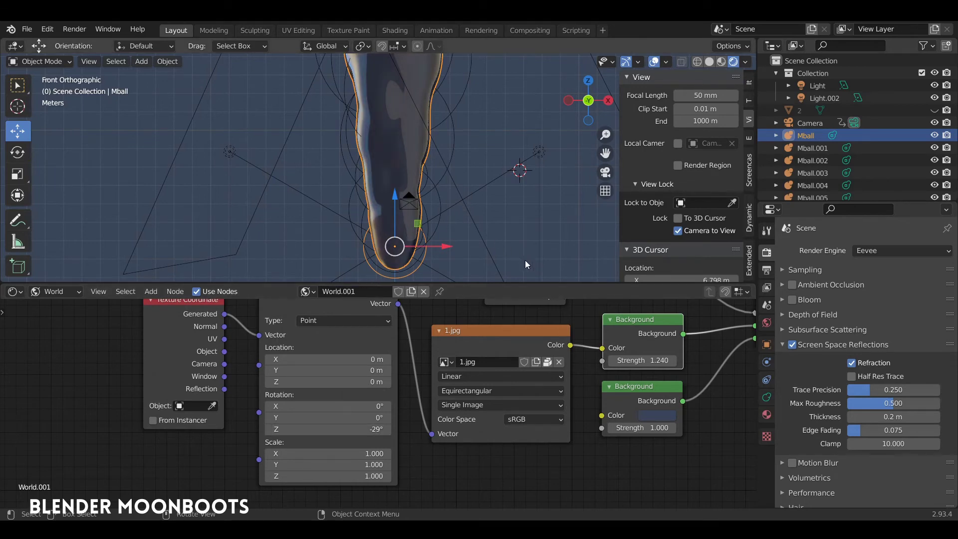
{"action": "left_click", "coordinate": [54, 292]}
Return to Material.001's nodes, deselect the Mball and resize editors to show the Principled BSDF
{"action": "left_click", "coordinate": [50, 305]}
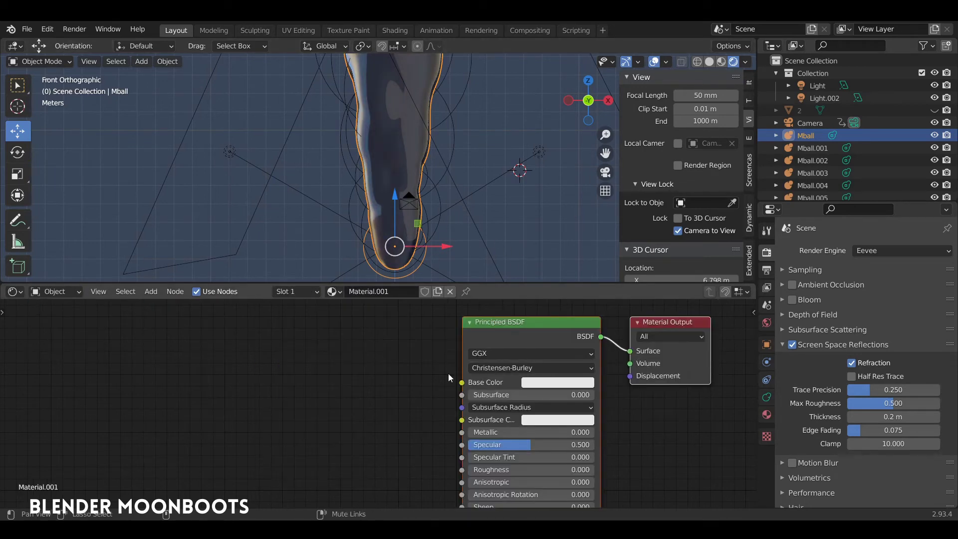
{"action": "middle_click_drag", "start_coordinate": [448, 378], "coordinate": [382, 347]}
{"action": "mouse_move", "coordinate": [376, 415]}
{"action": "middle_mouse_down"}
{"action": "mouse_move", "coordinate": [381, 349]}
{"action": "mouse_move", "coordinate": [384, 380]}
{"action": "middle_mouse_up"}
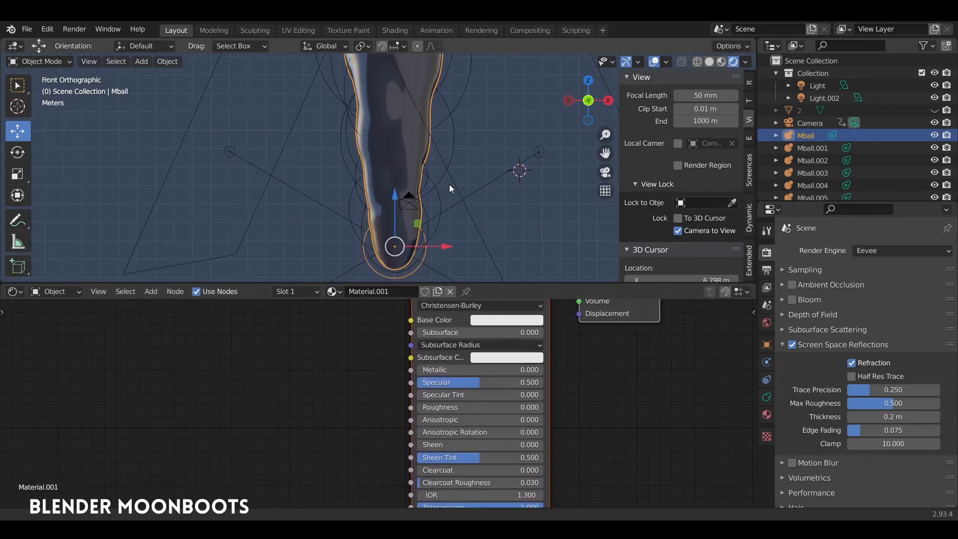
{"action": "mouse_move", "coordinate": [396, 283]}
{"action": "left_mouse_down"}
{"action": "mouse_move", "coordinate": [384, 320]}
{"action": "mouse_move", "coordinate": [384, 305]}
{"action": "left_mouse_up"}
{"action": "key", "text": "alt+a"}
{"action": "mouse_move", "coordinate": [419, 223]}
{"action": "middle_mouse_down", "text": "shift"}
{"action": "mouse_move", "coordinate": [424, 205]}
{"action": "mouse_move", "coordinate": [403, 250]}
{"action": "mouse_move", "coordinate": [438, 200]}
{"action": "mouse_move", "coordinate": [442, 214]}
{"action": "mouse_move", "coordinate": [418, 176]}
{"action": "middle_mouse_up", "text": "shift"}
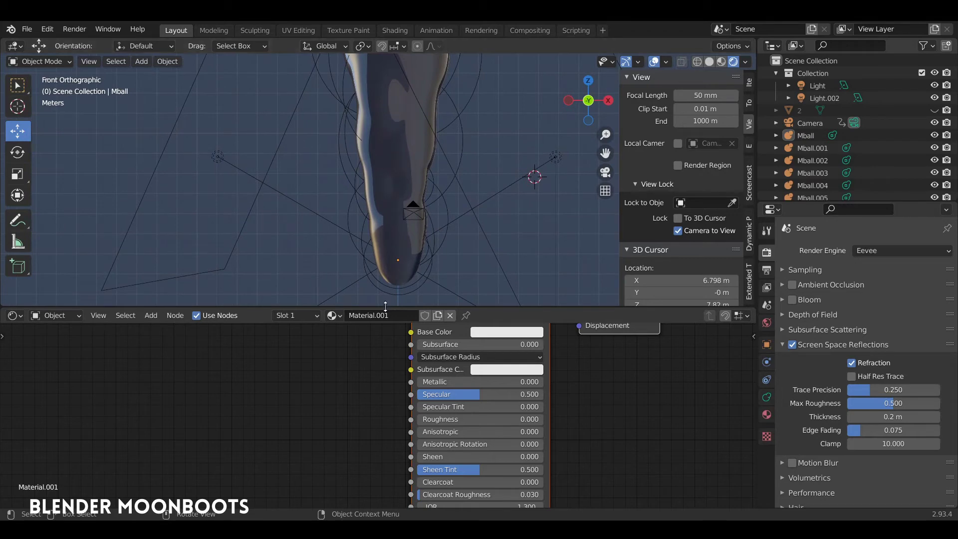
{"action": "left_click_drag", "start_coordinate": [394, 308], "coordinate": [444, 225]}
{"action": "middle_click_drag", "start_coordinate": [447, 233], "coordinate": [441, 302]}
{"action": "left_click_drag", "start_coordinate": [449, 330], "coordinate": [436, 316]}
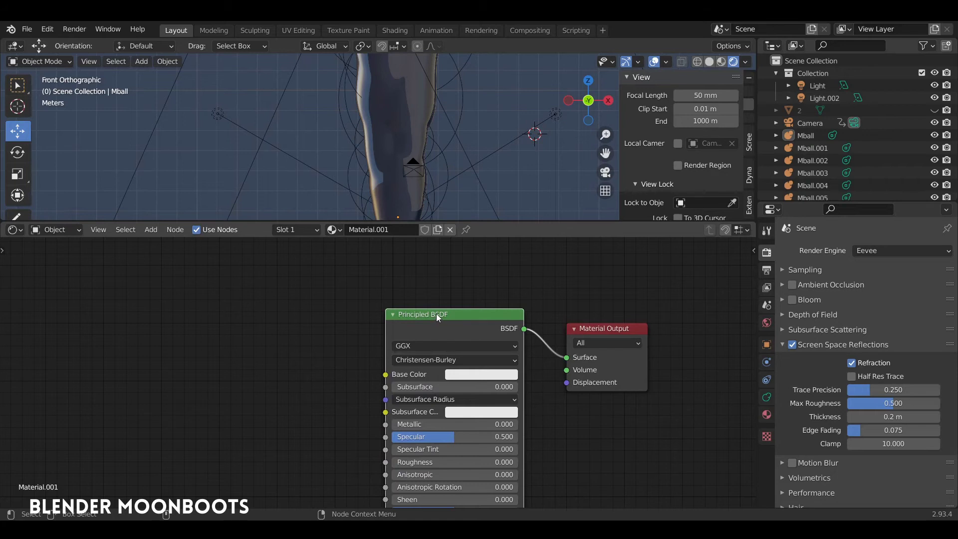
Add Texture Coordinate, Mapping and Image Texture nodes feeding Base Color with Ctrl+T
{"action": "key", "text": "ctrl+t"}
{"action": "key", "text": "g"}
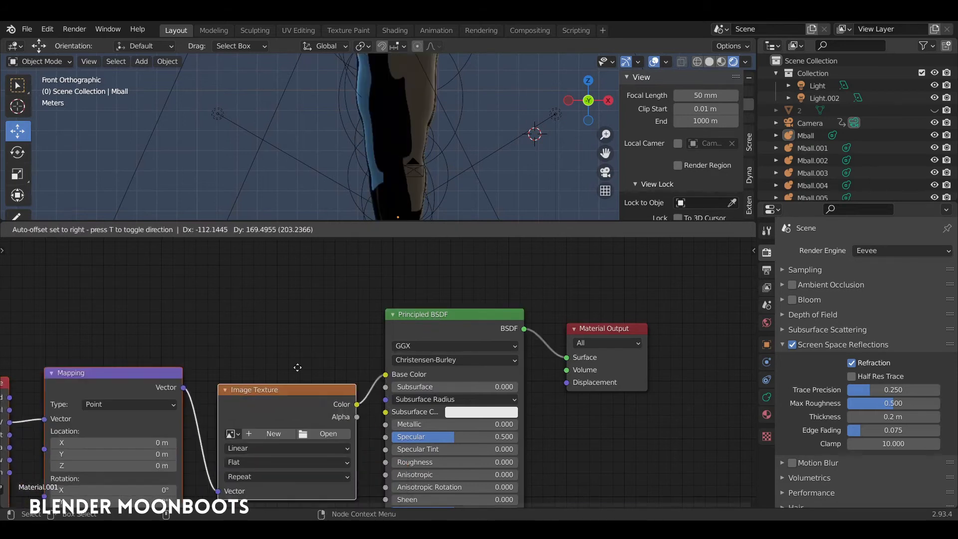
{"action": "left_click", "coordinate": [258, 309]}
{"action": "middle_click_drag", "start_coordinate": [259, 309], "coordinate": [475, 297]}
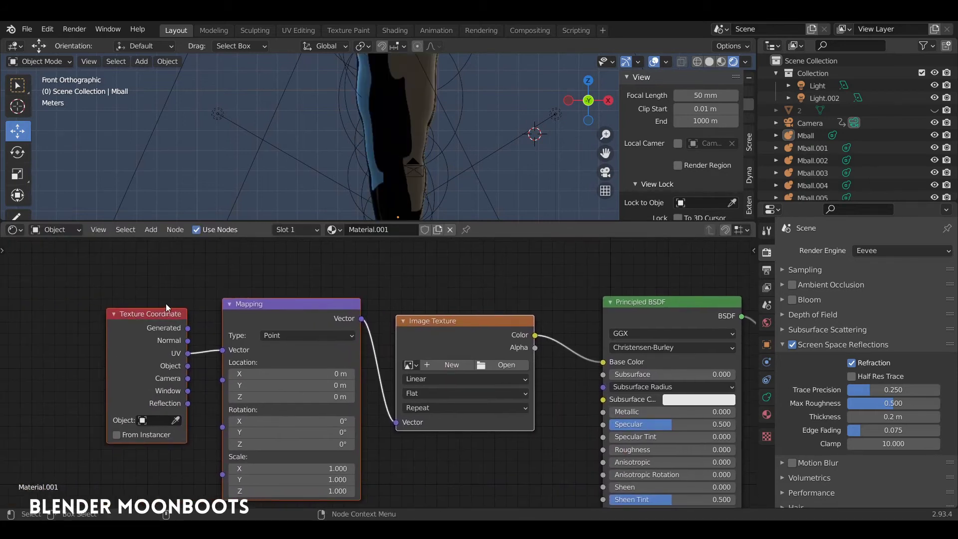
{"action": "left_click_drag", "start_coordinate": [166, 303], "coordinate": [67, 294]}
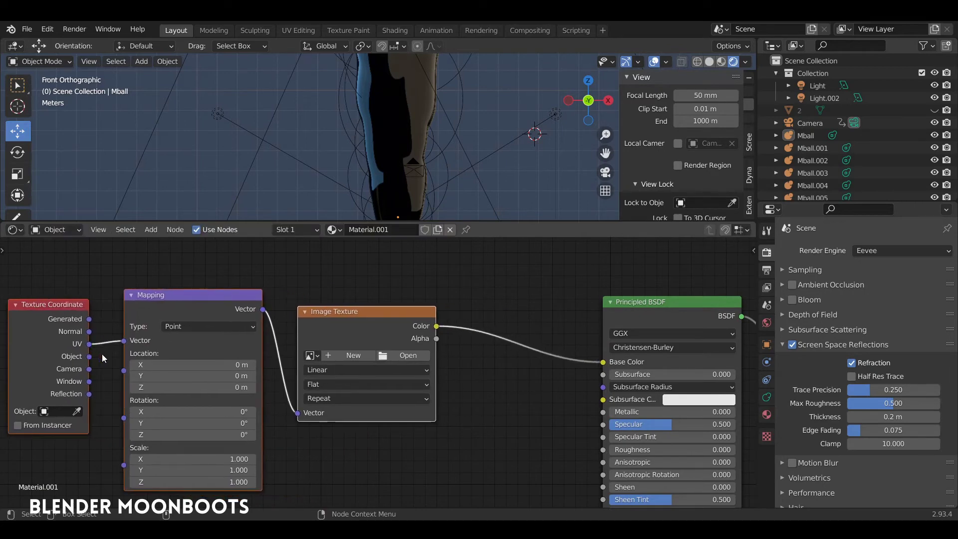
Link Texture Coordinate's Object output to Mapping and line up the three texture nodes
{"action": "left_click_drag", "start_coordinate": [89, 357], "coordinate": [125, 343]}
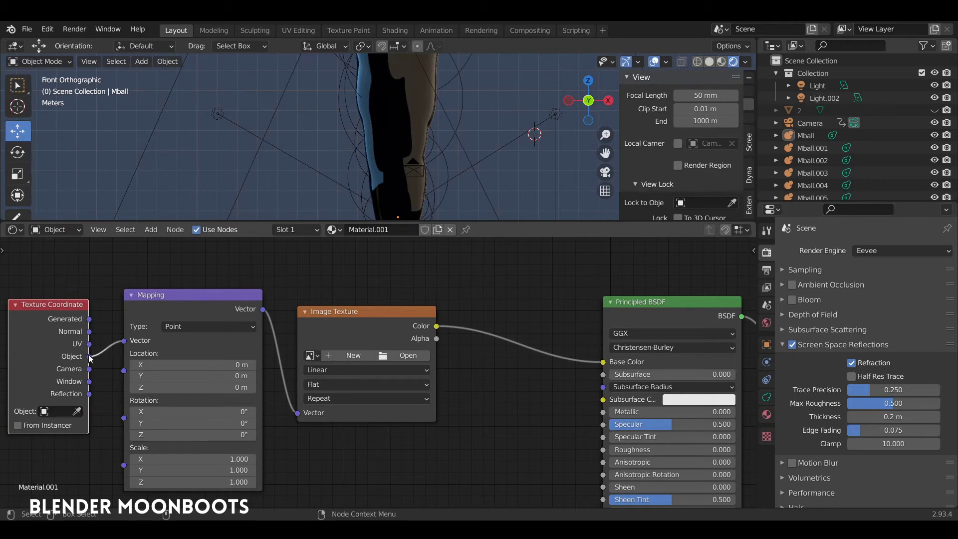
{"action": "left_click_drag", "start_coordinate": [65, 301], "coordinate": [13, 281]}
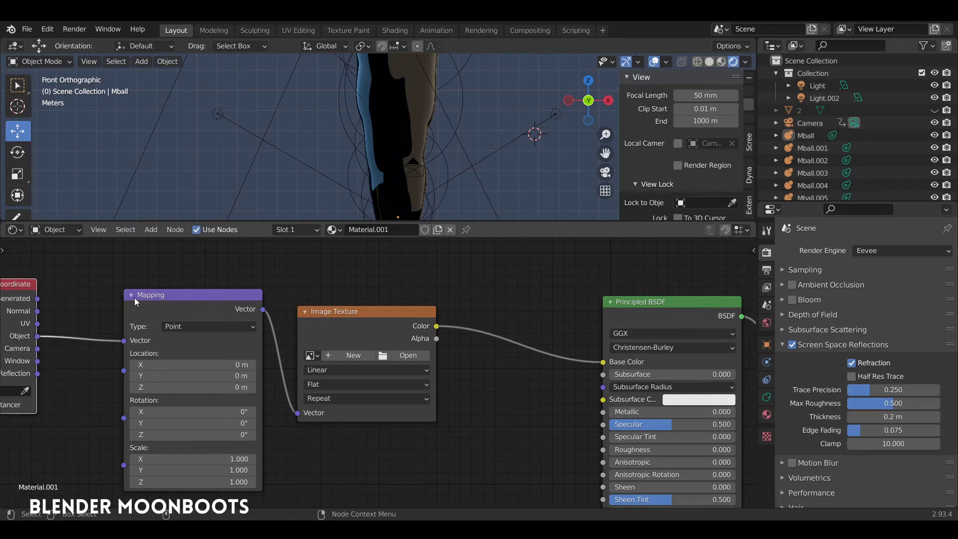
{"action": "left_click_drag", "start_coordinate": [156, 298], "coordinate": [82, 287]}
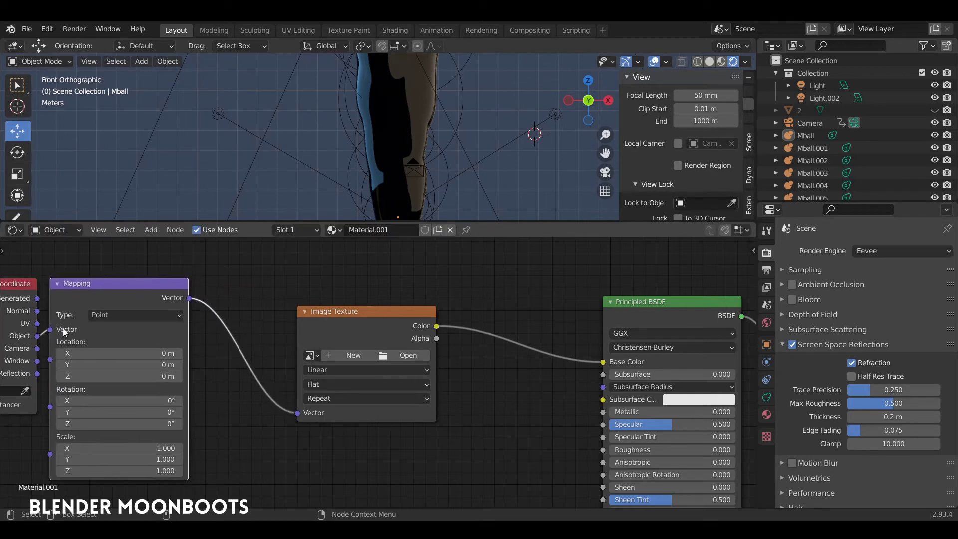
{"action": "left_click_drag", "start_coordinate": [307, 310], "coordinate": [224, 293]}
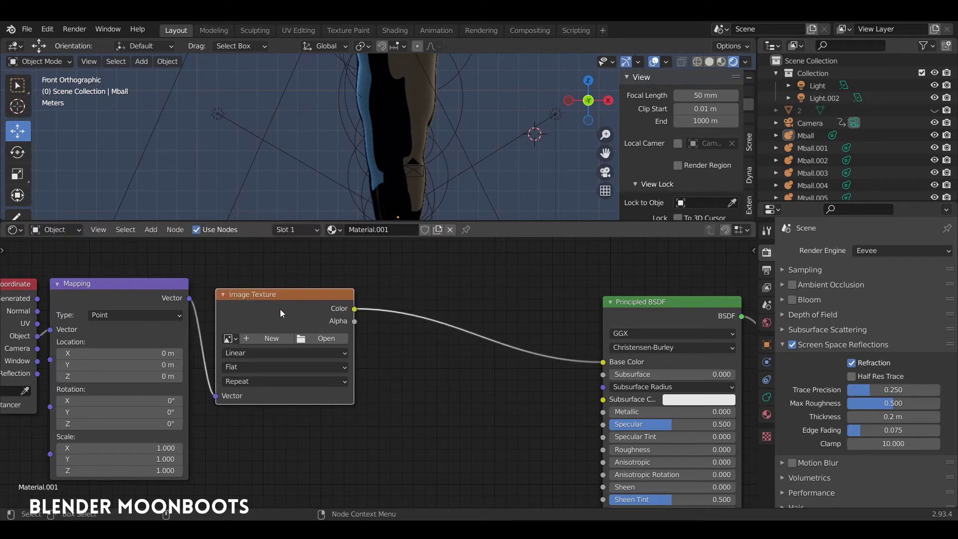
{"action": "key", "text": "shift"}
Switch the Image Texture node to a Noise Texture
{"action": "key", "text": "shift+s"}
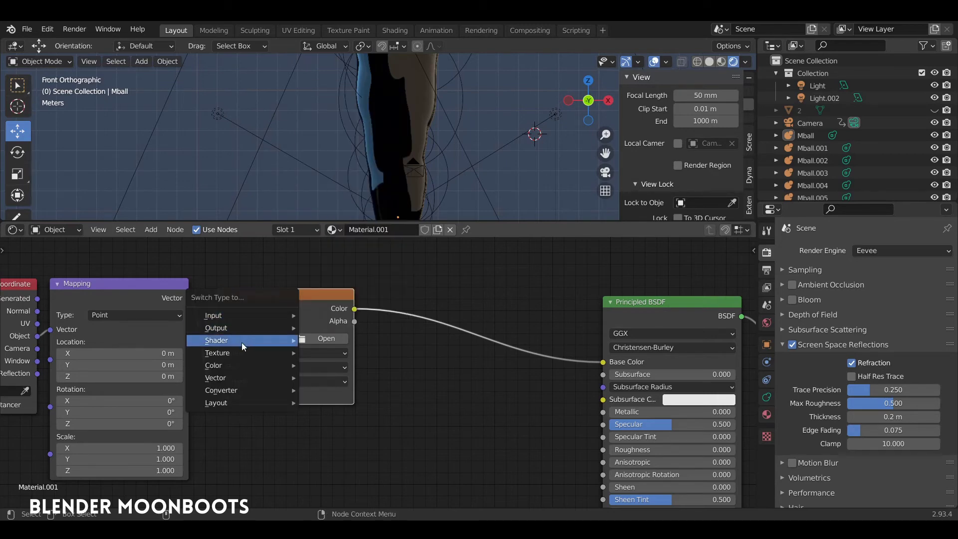
{"action": "left_click", "coordinate": [320, 295]}
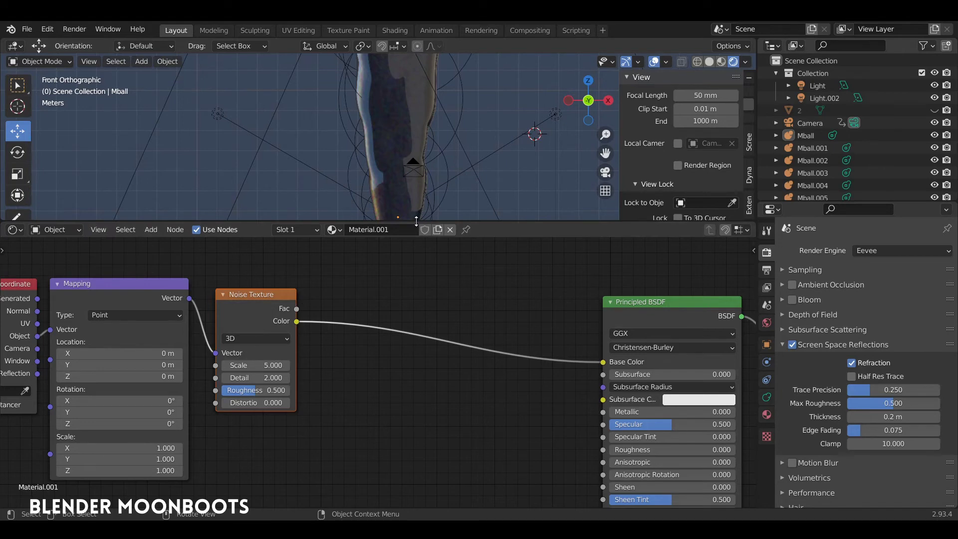
{"action": "left_click_drag", "start_coordinate": [416, 222], "coordinate": [416, 306]}
{"action": "scroll", "coordinate": [442, 202], "scroll_direction": "up", "scroll_amount": 3}
{"action": "scroll", "coordinate": [462, 157], "scroll_direction": "up", "scroll_amount": 3}
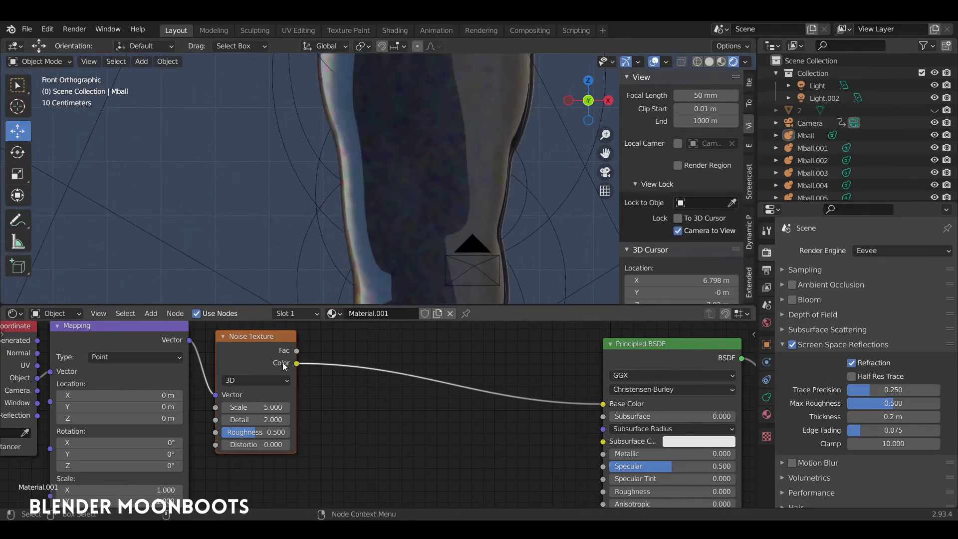
{"action": "left_click_drag", "start_coordinate": [286, 406], "coordinate": [277, 410]}
Reroute the noise Color from Base Color into Roughness and lower its Scale to 0.784
{"action": "middle_click_drag", "start_coordinate": [582, 414], "coordinate": [558, 396]}
{"action": "mouse_move", "coordinate": [579, 383]}
{"action": "left_mouse_down"}
{"action": "mouse_move", "coordinate": [555, 421]}
{"action": "mouse_move", "coordinate": [578, 471]}
{"action": "left_mouse_up"}
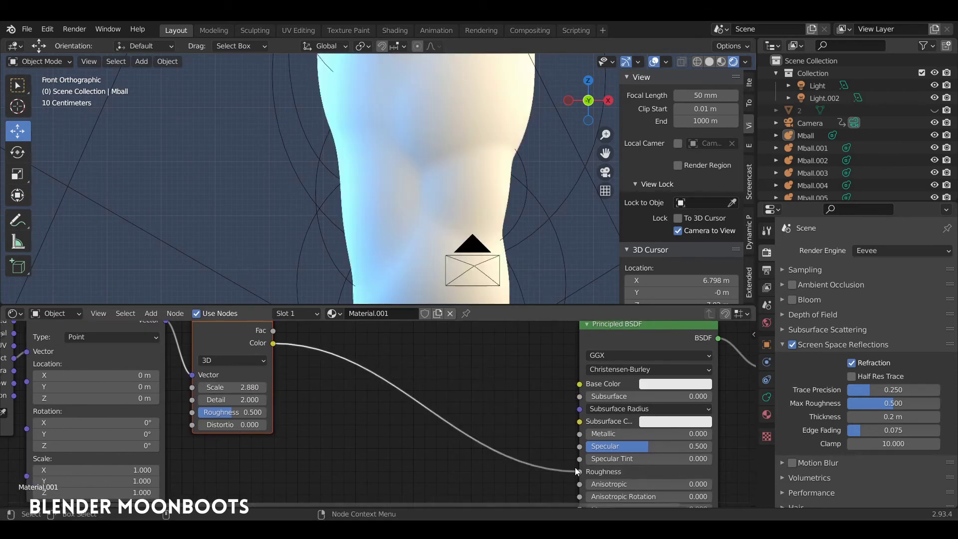
{"action": "left_click_drag", "start_coordinate": [239, 331], "coordinate": [235, 364]}
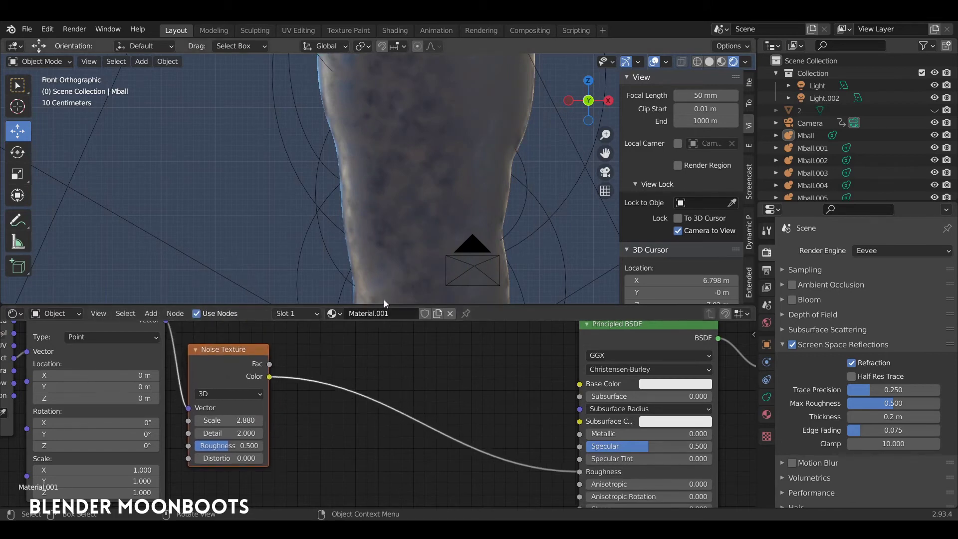
{"action": "left_click_drag", "start_coordinate": [256, 418], "coordinate": [239, 424]}
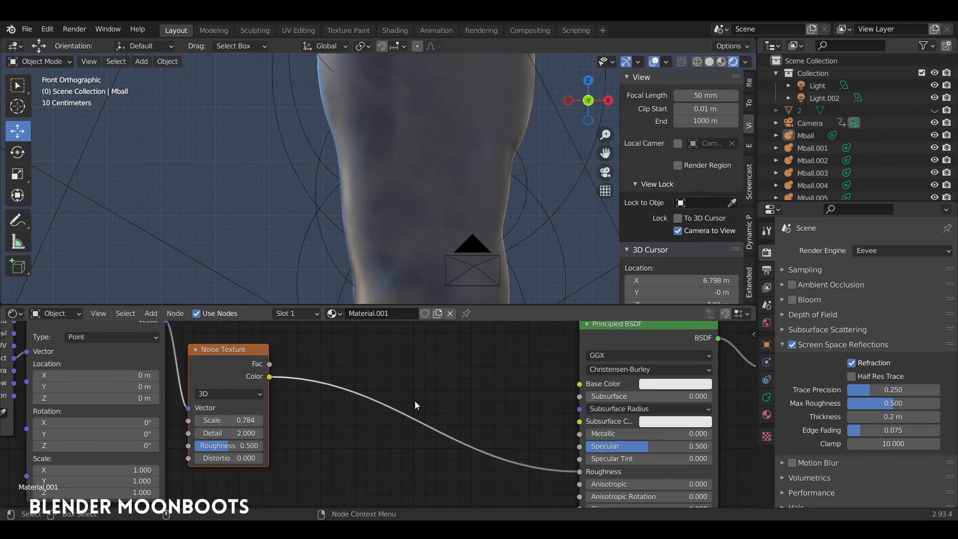
{"action": "key", "text": "shift+a"}
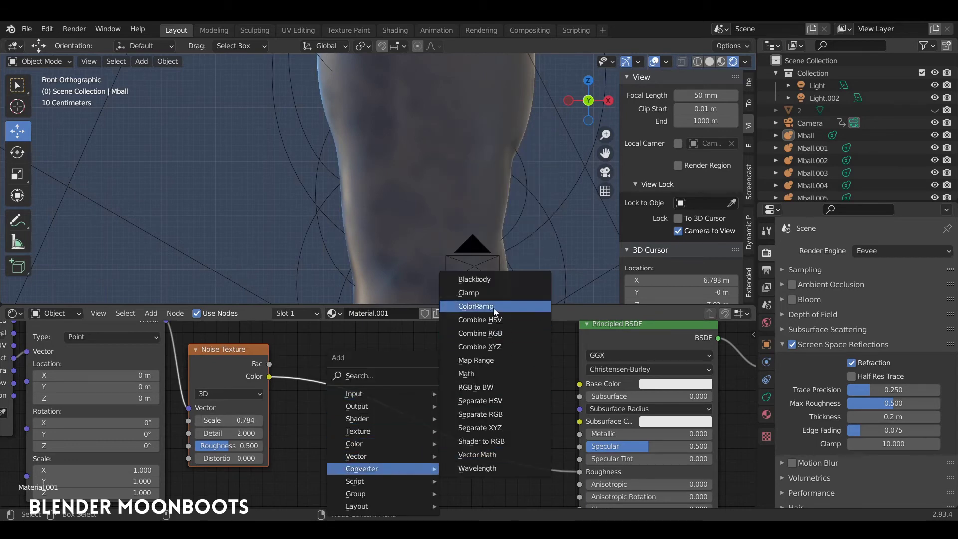
Insert a ColorRamp on the Roughness link, black stop at 0.275, white stop darkened to grey
{"action": "left_click", "coordinate": [493, 306]}
{"action": "left_click", "coordinate": [352, 380]}
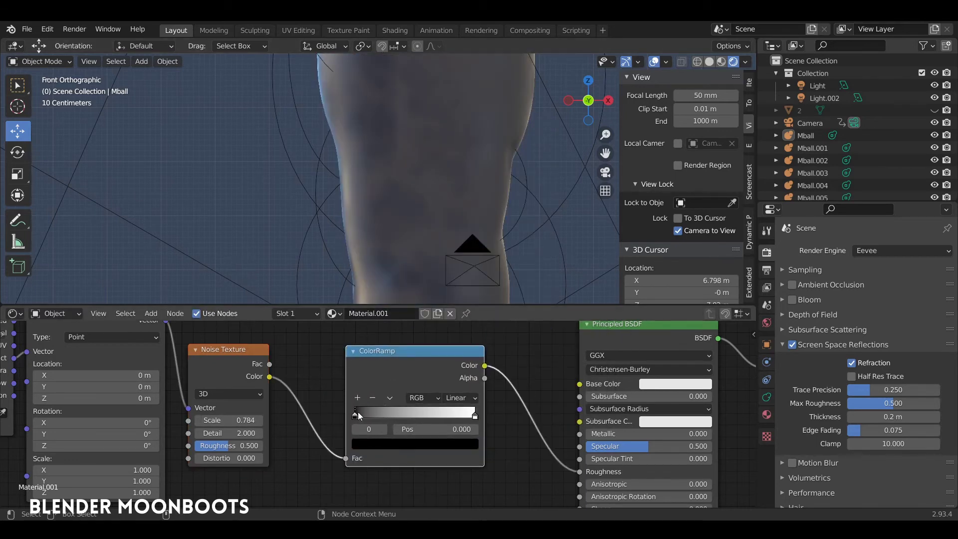
{"action": "left_click_drag", "start_coordinate": [356, 414], "coordinate": [388, 415]}
{"action": "left_click_drag", "start_coordinate": [469, 419], "coordinate": [456, 417]}
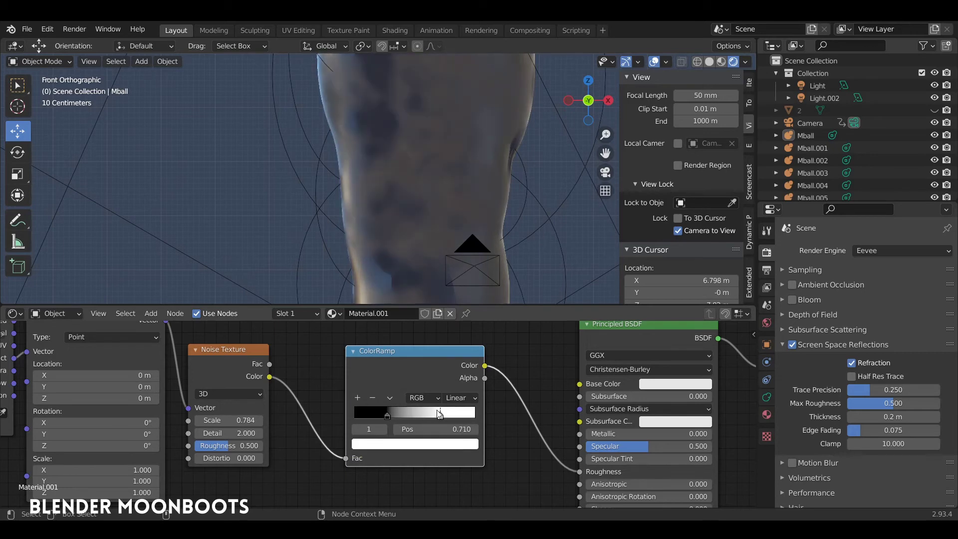
{"action": "mouse_move", "coordinate": [384, 417]}
{"action": "left_mouse_down"}
{"action": "mouse_move", "coordinate": [459, 418]}
{"action": "mouse_move", "coordinate": [398, 417]}
{"action": "mouse_move", "coordinate": [447, 416]}
{"action": "mouse_move", "coordinate": [438, 425]}
{"action": "left_mouse_up"}
{"action": "scroll", "coordinate": [436, 232], "scroll_direction": "down", "scroll_amount": 3}
{"action": "scroll", "coordinate": [433, 247], "scroll_direction": "down", "scroll_amount": 3}
{"action": "left_click", "coordinate": [436, 446]}
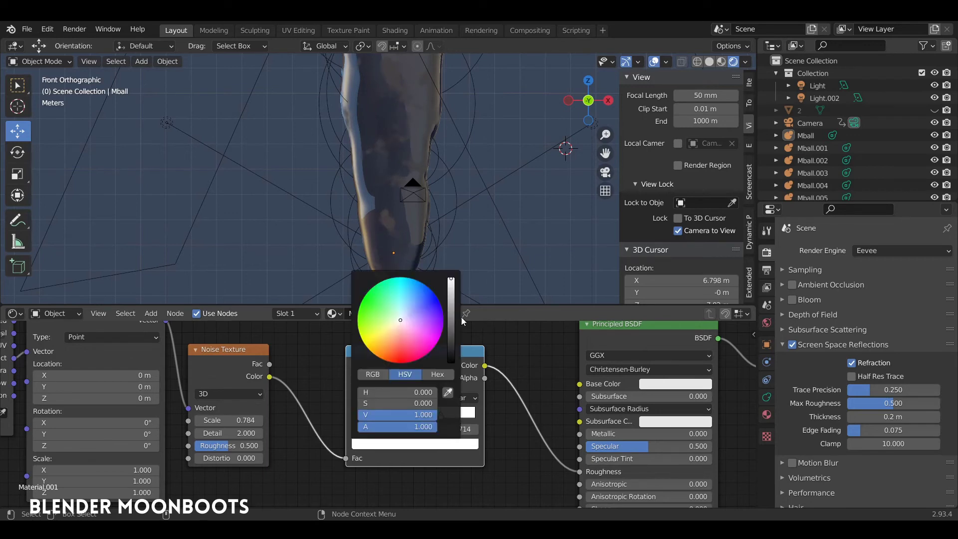
{"action": "left_click_drag", "start_coordinate": [450, 281], "coordinate": [450, 298]}
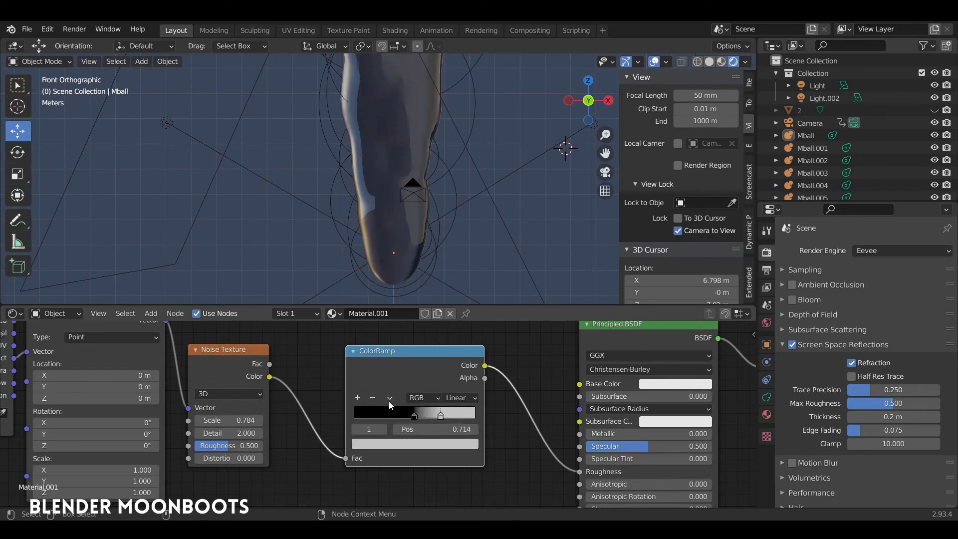
{"action": "left_click_drag", "start_coordinate": [355, 416], "coordinate": [389, 415]}
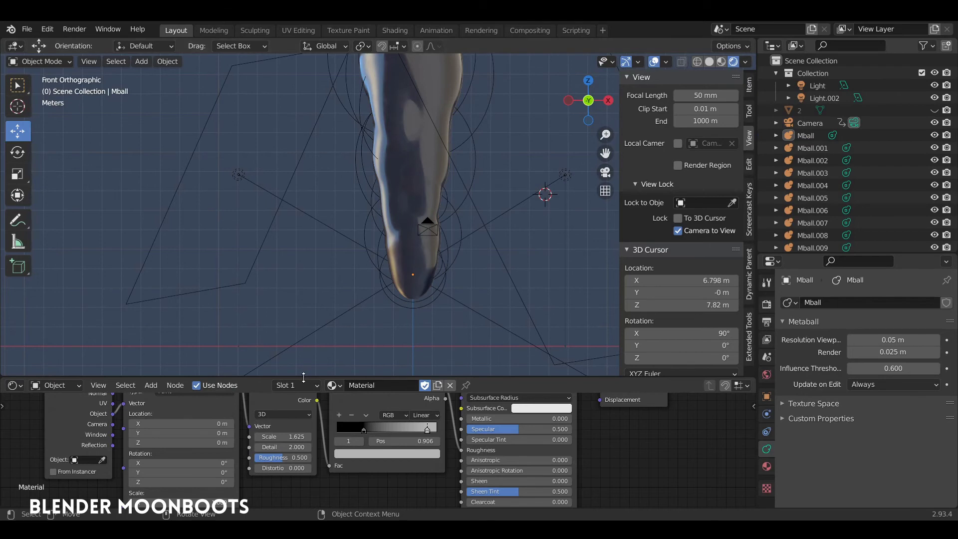
Turn the enlarged lower editor into a Dope Sheet Action Editor centred on frame 0
{"action": "left_click_drag", "start_coordinate": [304, 377], "coordinate": [139, 298]}
{"action": "left_click", "coordinate": [15, 305]}
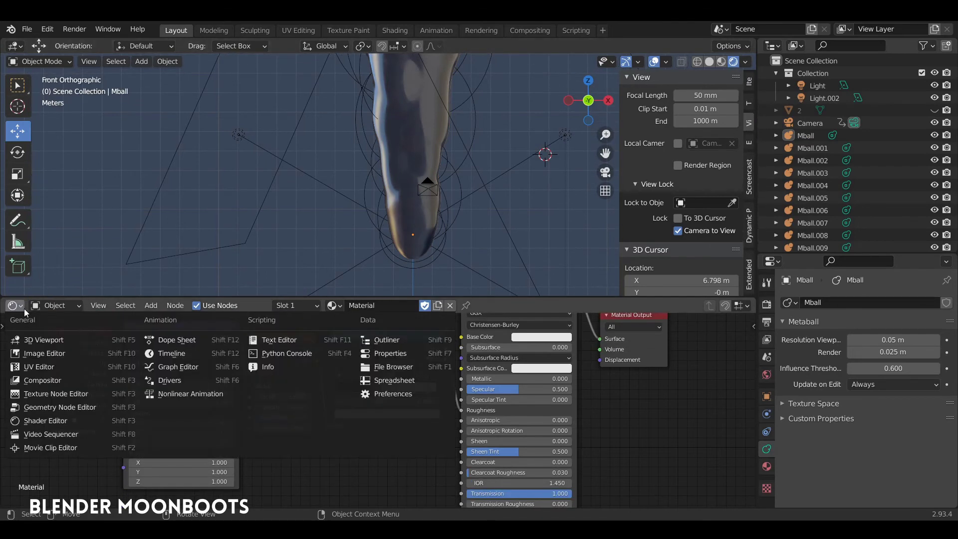
{"action": "left_click", "coordinate": [174, 339]}
{"action": "left_click", "coordinate": [65, 305]}
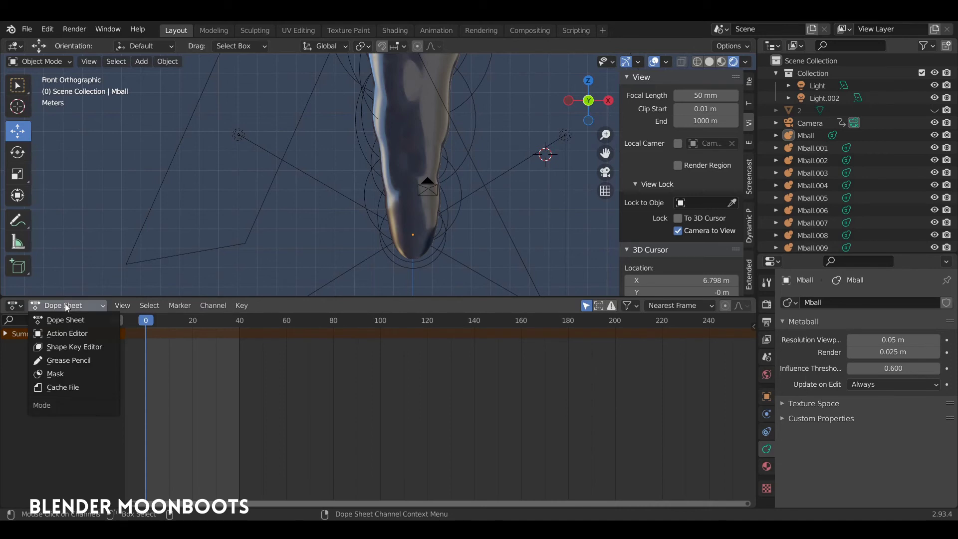
{"action": "left_click", "coordinate": [70, 333]}
{"action": "middle_click_drag", "start_coordinate": [238, 379], "coordinate": [491, 386]}
{"action": "scroll", "coordinate": [491, 386], "scroll_direction": "up", "scroll_amount": 5}
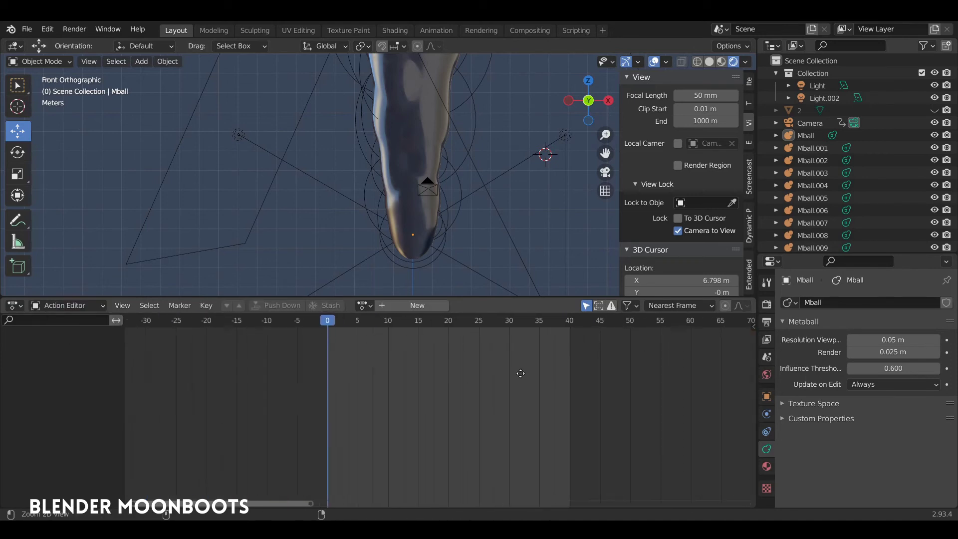
{"action": "scroll", "coordinate": [541, 377], "scroll_direction": "up", "scroll_amount": 3}
Select the icicle's tip metaball and duplicate it with Shift+D
{"action": "left_click", "coordinate": [427, 265]}
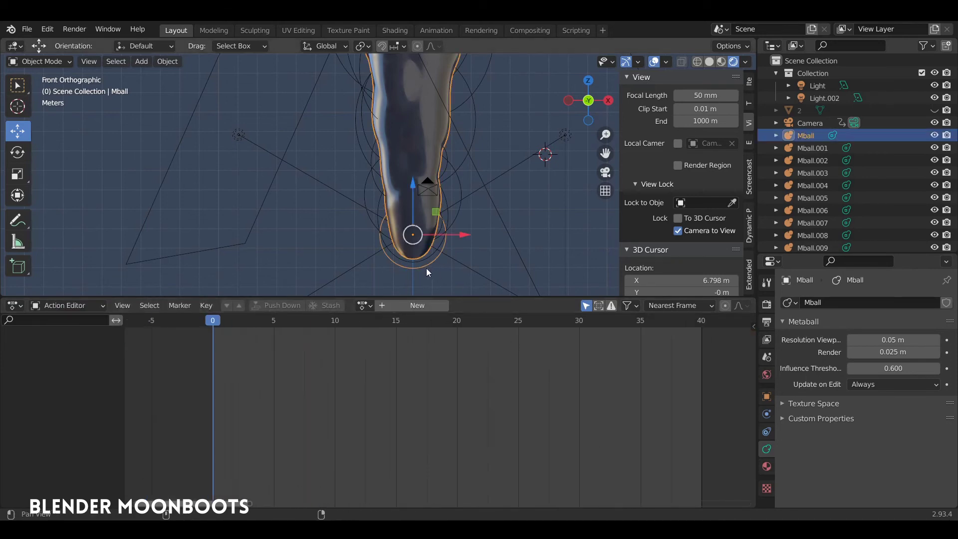
{"action": "middle_click_drag", "start_coordinate": [426, 268], "coordinate": [359, 235], "text": "shift"}
{"action": "key", "text": "shift+d"}
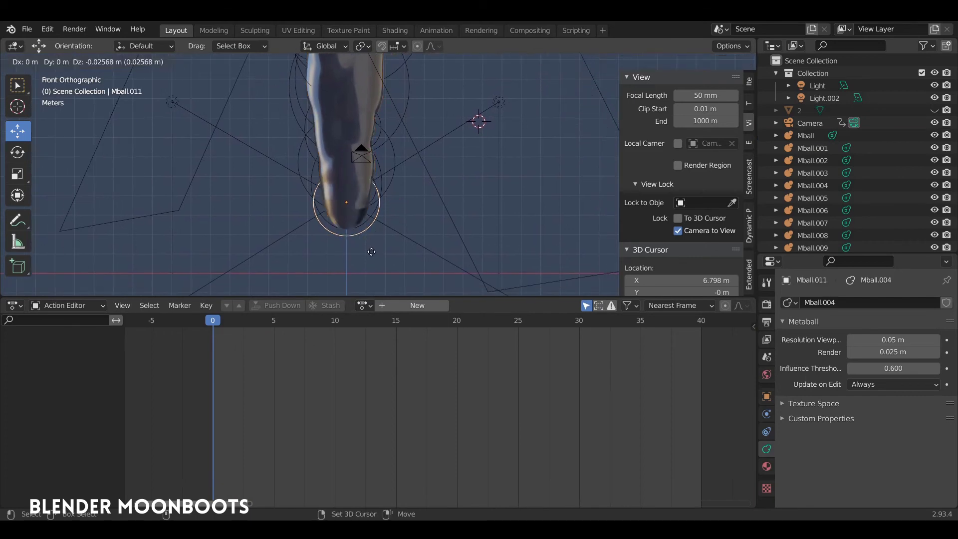
Place the duplicate Mball.011 below the icicle tip and go to frame 20
{"action": "left_click", "coordinate": [373, 277]}
{"action": "mouse_move", "coordinate": [372, 277]}
{"action": "middle_mouse_down", "text": "shift"}
{"action": "mouse_move", "coordinate": [403, 208]}
{"action": "mouse_move", "coordinate": [415, 142]}
{"action": "middle_mouse_up", "text": "shift"}
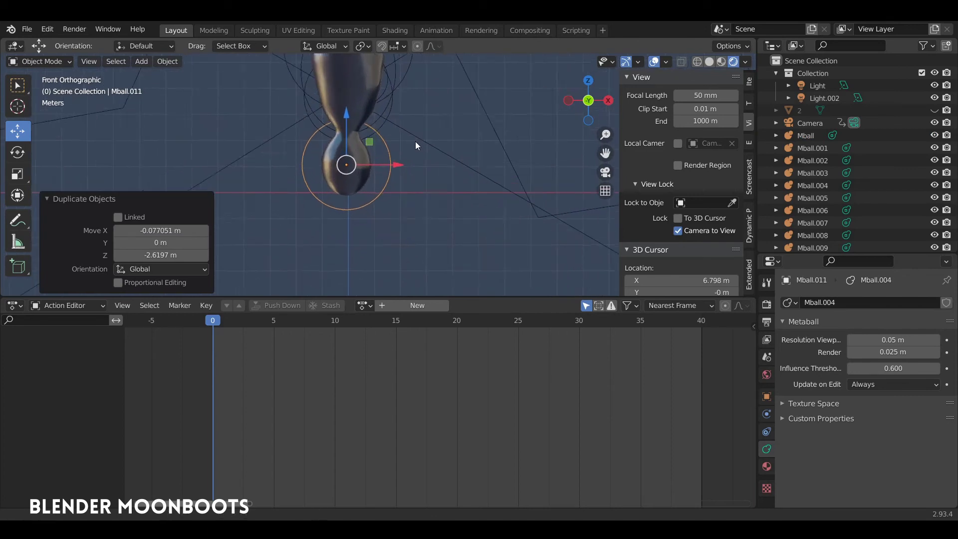
{"action": "scroll", "coordinate": [419, 145], "scroll_direction": "up", "scroll_amount": 4}
{"action": "left_click", "coordinate": [398, 322]}
{"action": "left_click_drag", "start_coordinate": [406, 331], "coordinate": [454, 337]}
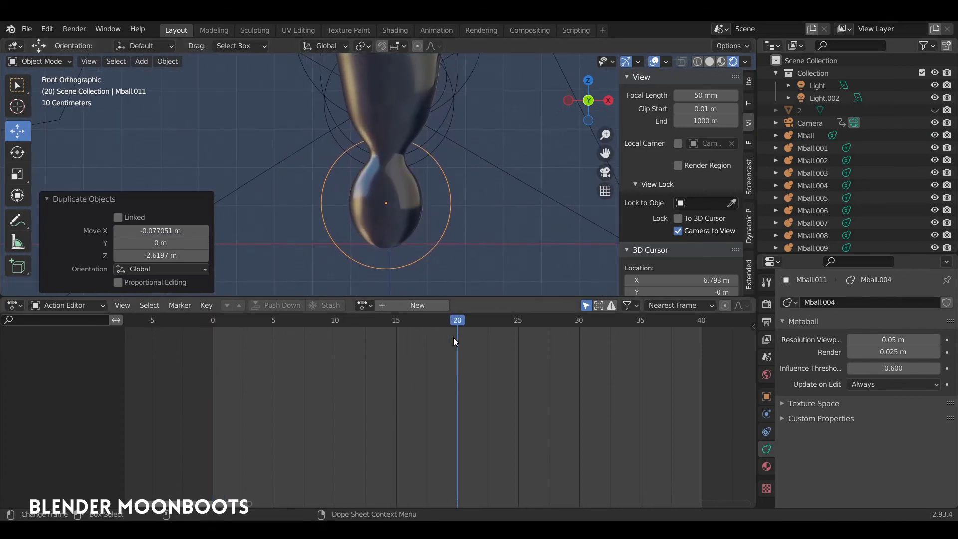
Stretch the droplet along Z to 1.214 and lower it beneath the tip
{"action": "left_click_drag", "start_coordinate": [385, 151], "coordinate": [386, 161]}
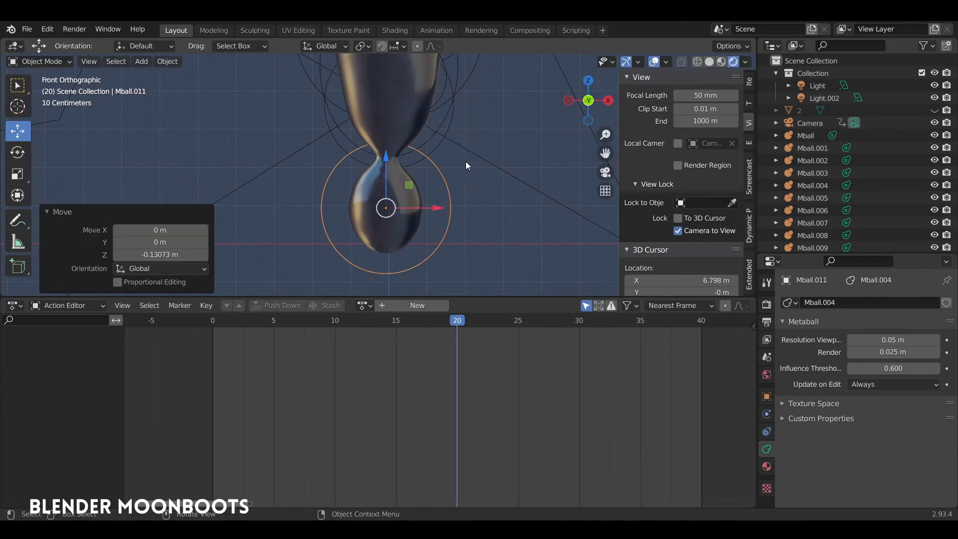
{"action": "key", "text": "s"}
{"action": "key", "text": "z"}
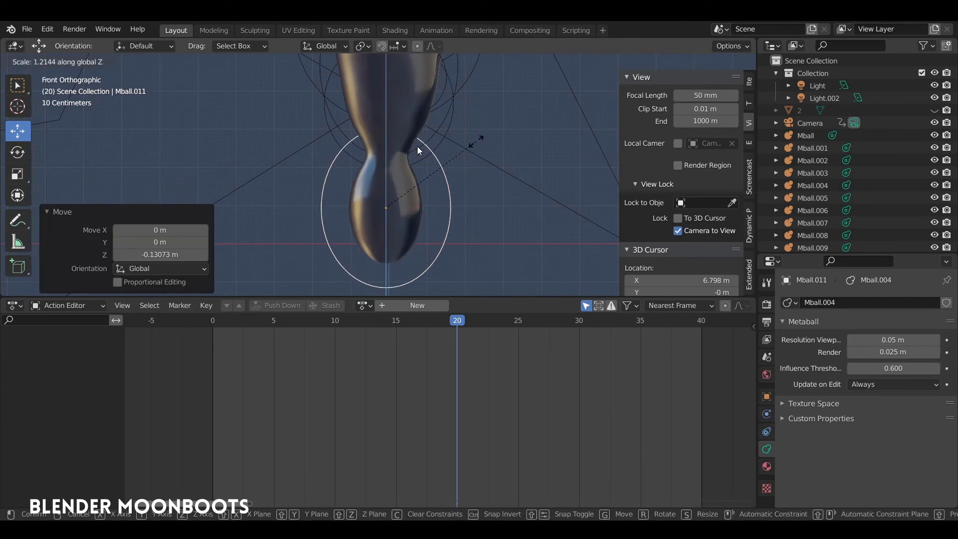
{"action": "left_click", "coordinate": [417, 145]}
{"action": "left_click_drag", "start_coordinate": [385, 154], "coordinate": [384, 175]}
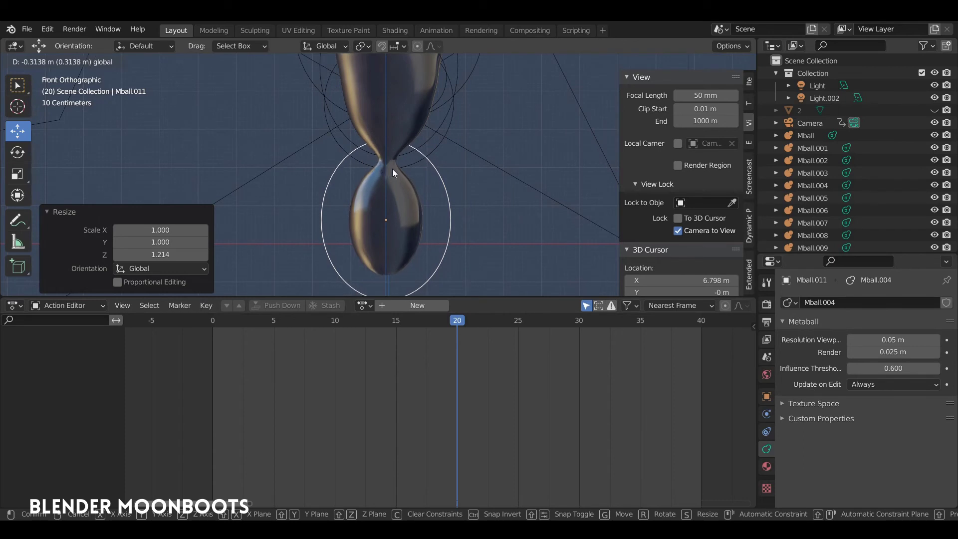
{"action": "left_click_drag", "start_coordinate": [384, 174], "coordinate": [392, 169]}
{"action": "middle_click_drag", "start_coordinate": [393, 169], "coordinate": [400, 170], "text": "shift"}
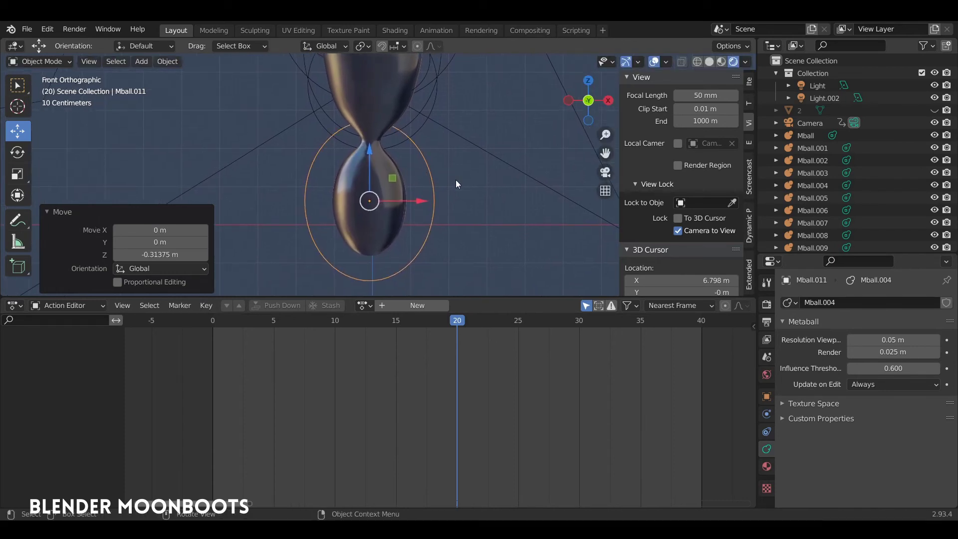
Keyframe the droplet's location, rotation and scale at frame 20
{"action": "key", "text": "i"}
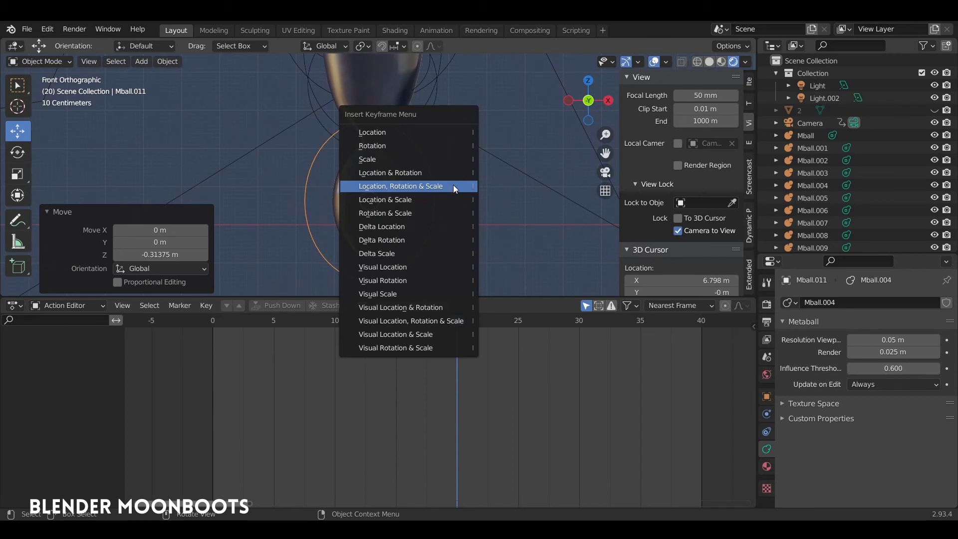
{"action": "left_click", "coordinate": [452, 186]}
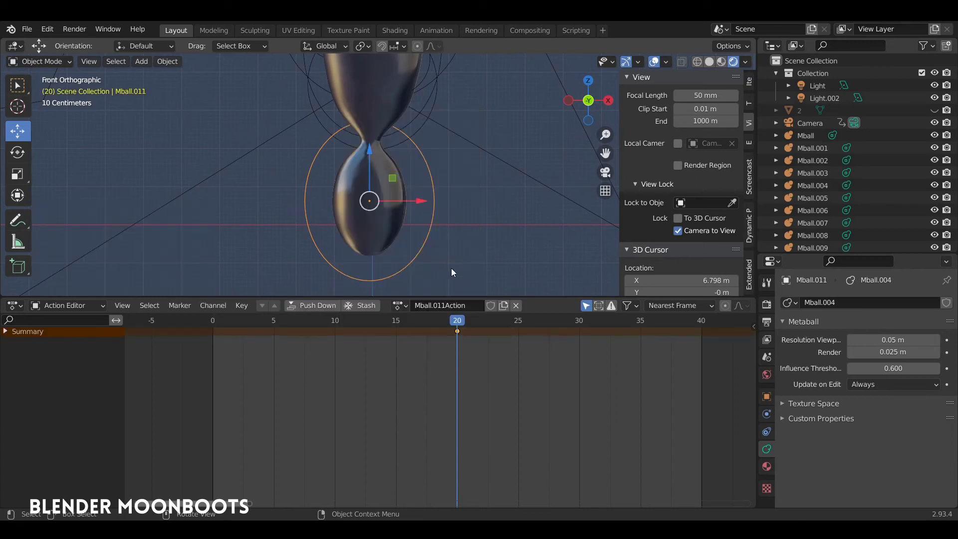
{"action": "left_click", "coordinate": [371, 325]}
{"action": "left_click_drag", "start_coordinate": [341, 327], "coordinate": [332, 328]}
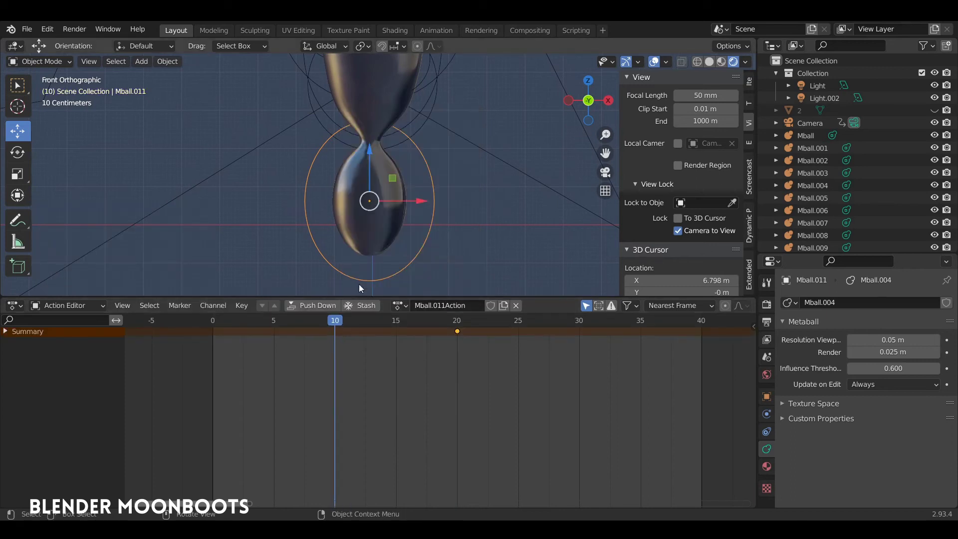
At frame 10, raise the droplet, squash it along Z and keyframe it
{"action": "scroll", "coordinate": [379, 277], "scroll_direction": "up", "scroll_amount": 3, "text": "shift"}
{"action": "left_click_drag", "start_coordinate": [375, 208], "coordinate": [374, 164]}
{"action": "key", "text": "s"}
{"action": "key", "text": "z"}
{"action": "left_click", "coordinate": [452, 224]}
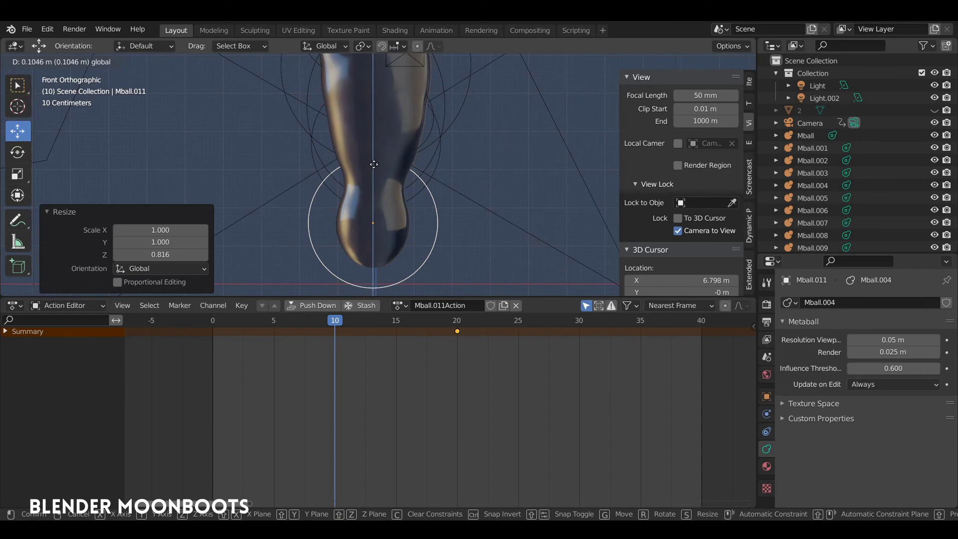
{"action": "left_click", "coordinate": [410, 172]}
{"action": "key", "text": "i"}
{"action": "middle_click_drag", "start_coordinate": [425, 181], "coordinate": [411, 157], "text": "shift"}
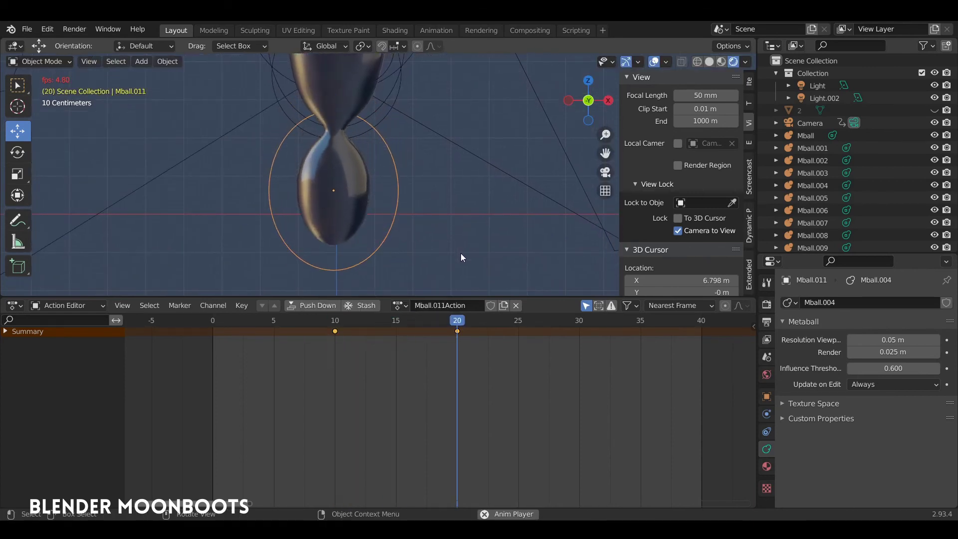
Copy the frame-20 key to frame 15, raise the droplet 0.418 m and keyframe it
{"action": "key", "text": "space"}
{"action": "left_click_drag", "start_coordinate": [492, 320], "coordinate": [393, 320]}
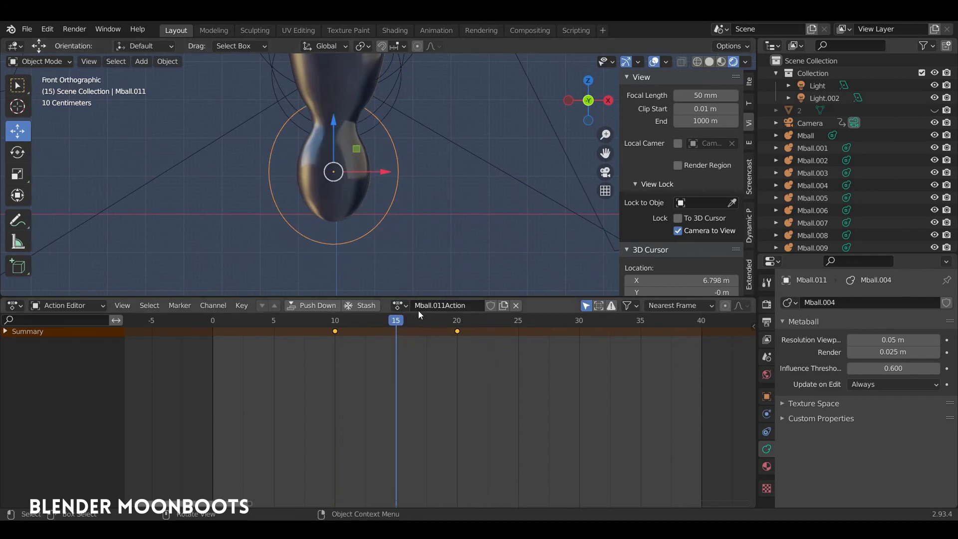
{"action": "left_click", "coordinate": [458, 331]}
{"action": "key", "text": "g"}
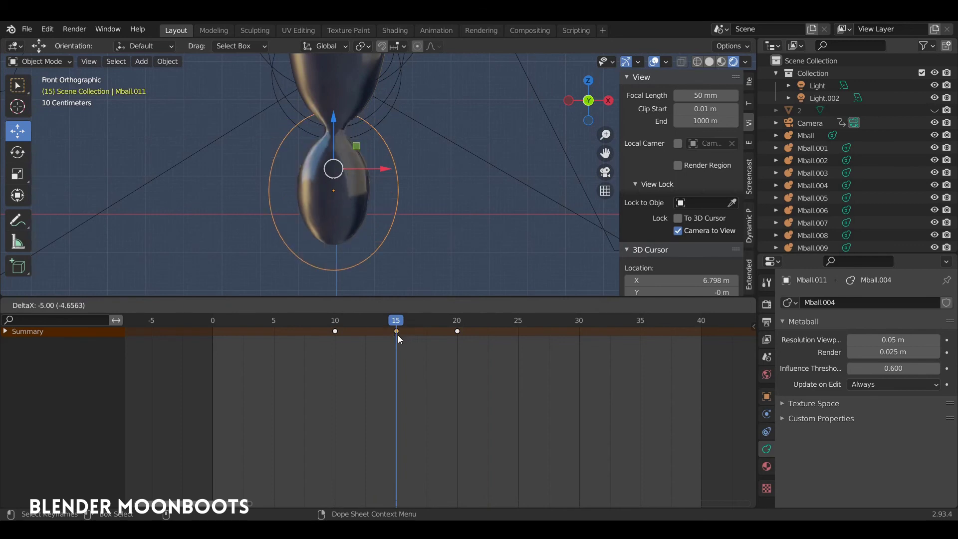
{"action": "left_click", "coordinate": [397, 334]}
{"action": "left_click_drag", "start_coordinate": [333, 140], "coordinate": [343, 122]}
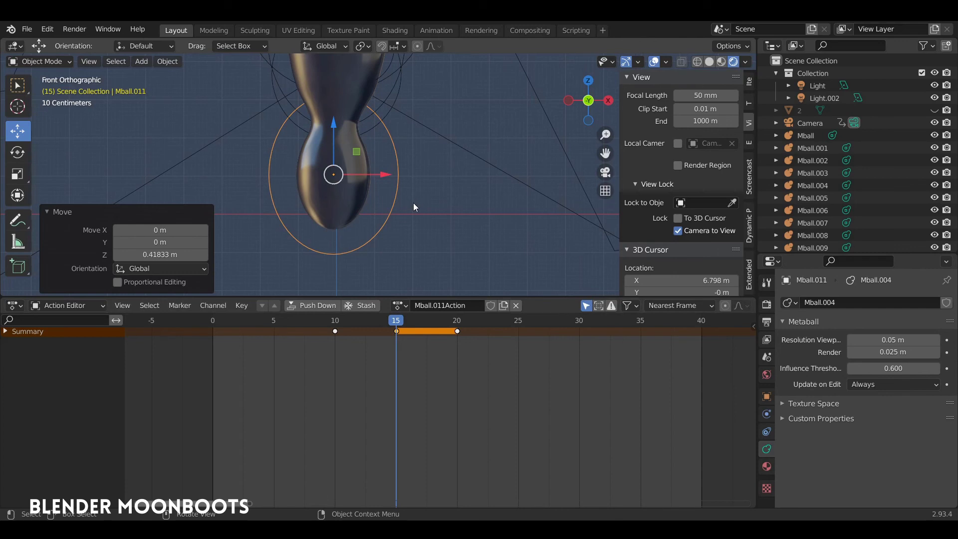
{"action": "key", "text": "i"}
{"action": "left_click", "coordinate": [412, 200]}
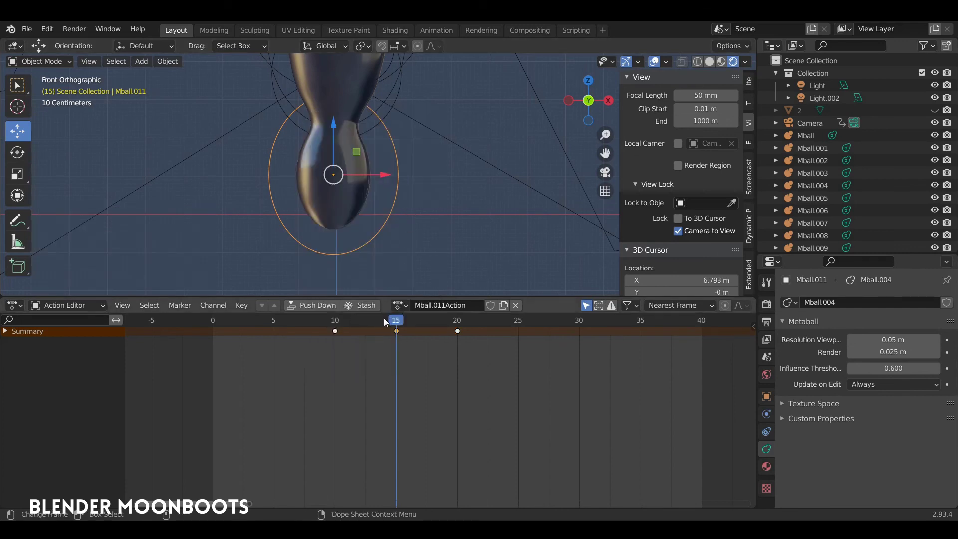
{"action": "left_click_drag", "start_coordinate": [307, 326], "coordinate": [212, 325]}
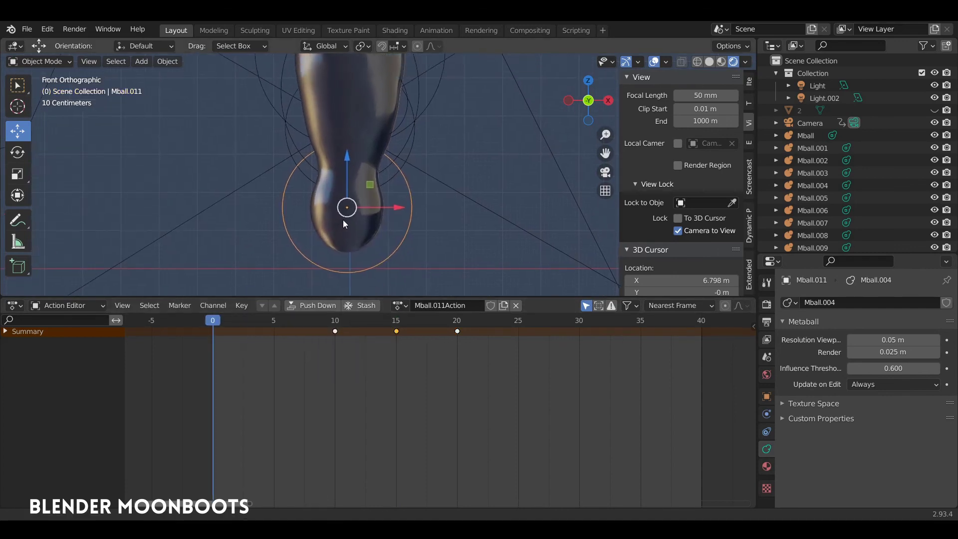
At frame 0, raise the droplet into the icicle, shrink it to 0.758 and keyframe it
{"action": "left_click_drag", "start_coordinate": [349, 156], "coordinate": [350, 95]}
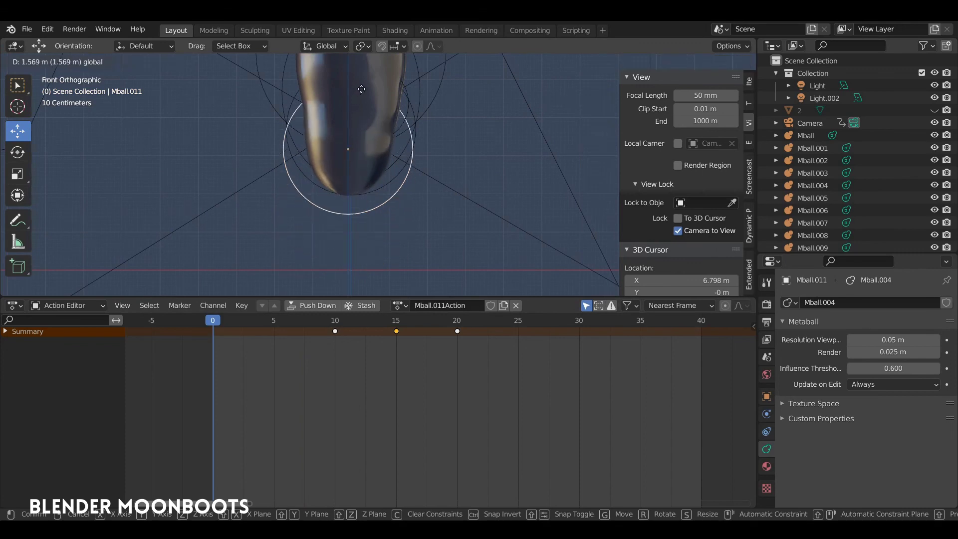
{"action": "key", "text": "s"}
{"action": "left_click", "coordinate": [409, 153]}
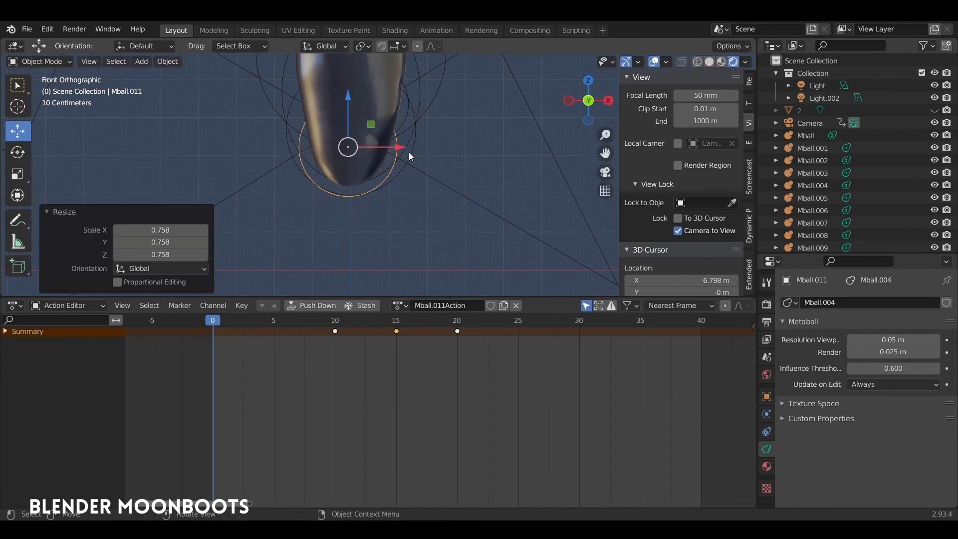
{"action": "key", "text": "i"}
{"action": "left_click", "coordinate": [409, 156]}
{"action": "key", "text": "space"}
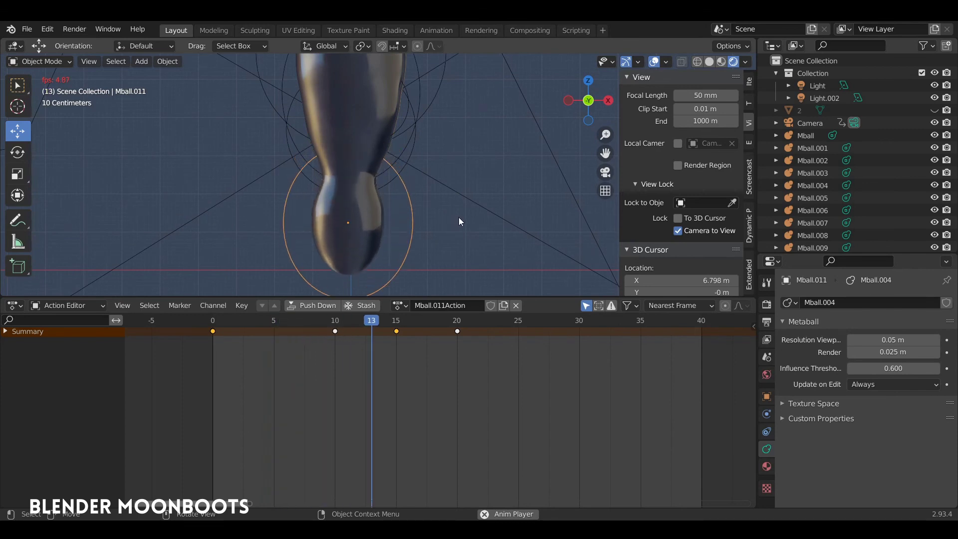
{"action": "key", "text": "space"}
At frame 30, drop the droplet far below, squash Z to 0.744 and keyframe it
{"action": "key", "text": "KP_1"}
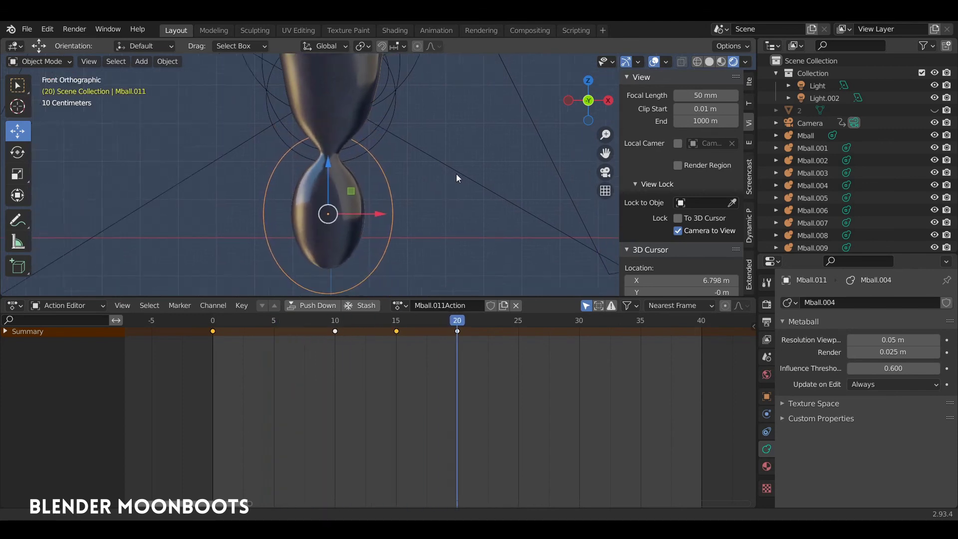
{"action": "scroll", "coordinate": [454, 278], "scroll_direction": "down", "scroll_amount": 5}
{"action": "middle_click_drag", "start_coordinate": [396, 266], "coordinate": [446, 147], "text": "shift"}
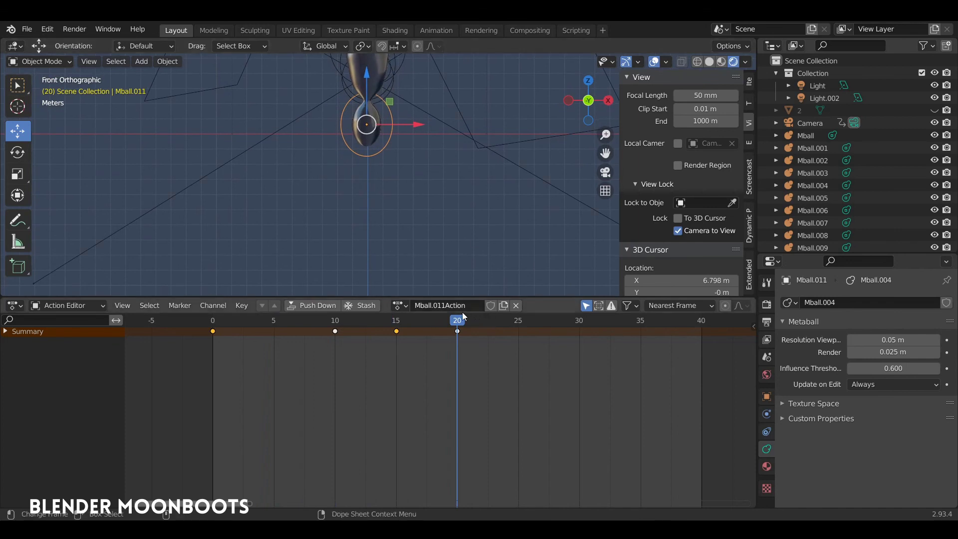
{"action": "left_click_drag", "start_coordinate": [580, 327], "coordinate": [584, 325]}
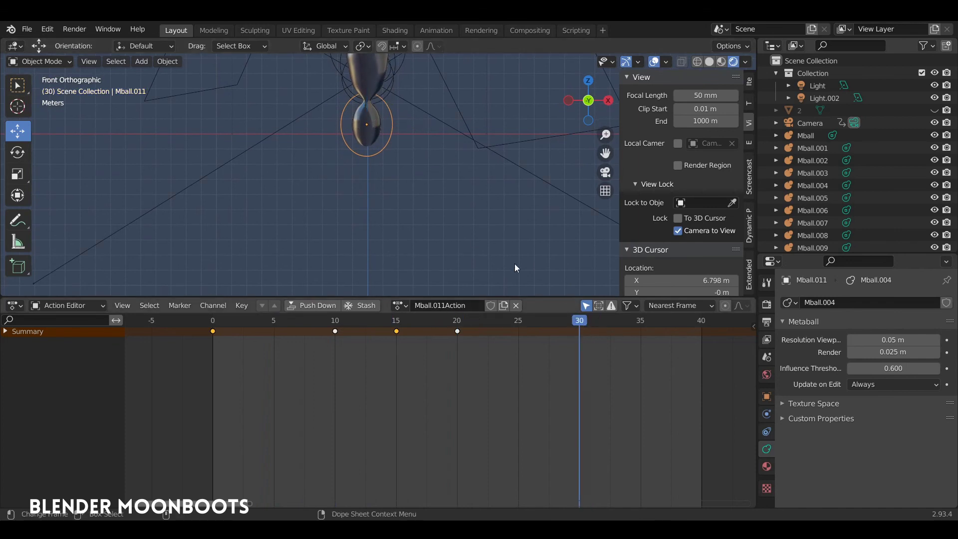
{"action": "middle_click_drag", "start_coordinate": [457, 195], "coordinate": [453, 148], "text": "shift"}
{"action": "scroll", "coordinate": [454, 151], "scroll_direction": "down", "scroll_amount": 4}
{"action": "left_click_drag", "start_coordinate": [372, 82], "coordinate": [393, 236]}
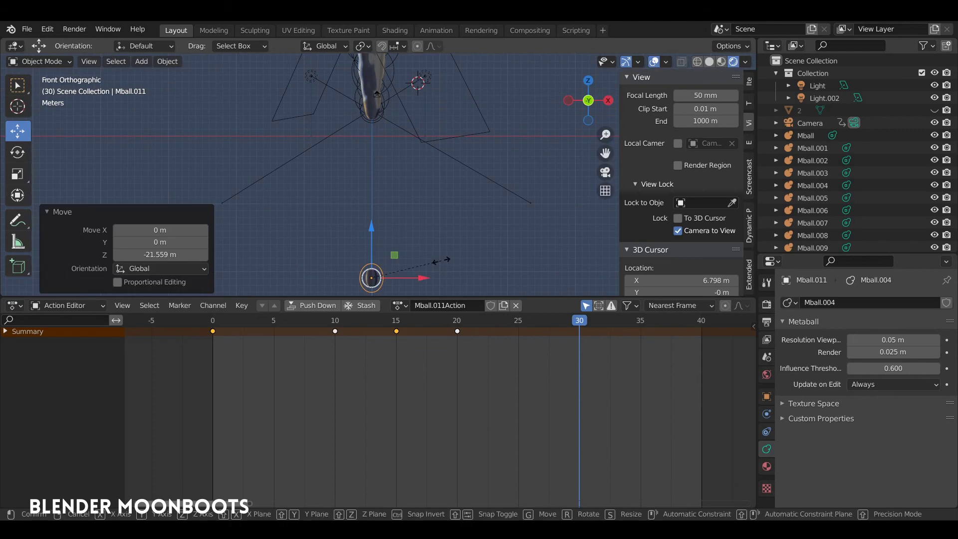
{"action": "key", "text": "s"}
{"action": "key", "text": "z"}
{"action": "left_click", "coordinate": [422, 262]}
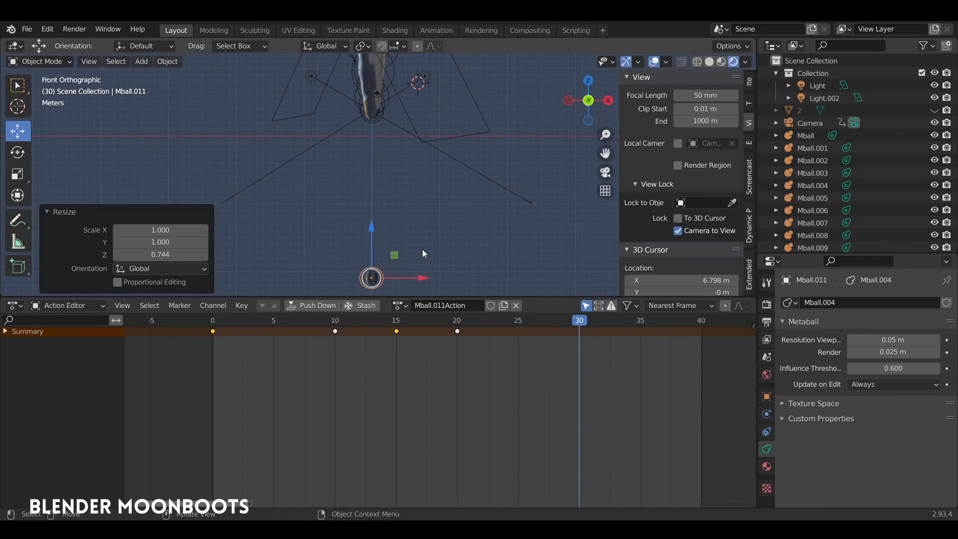
{"action": "key", "text": "i"}
{"action": "left_click", "coordinate": [425, 249]}
Play back the drip animation from frame 10 and again from frame 0
{"action": "left_click_drag", "start_coordinate": [408, 320], "coordinate": [206, 321]}
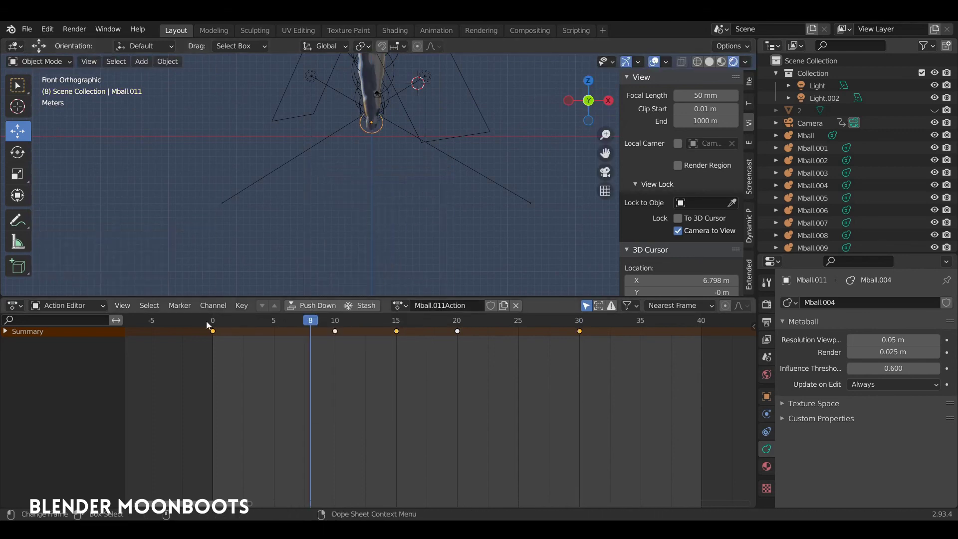
{"action": "key", "text": "Up"}
{"action": "scroll", "coordinate": [381, 142], "scroll_direction": "up", "scroll_amount": 5}
{"action": "scroll", "coordinate": [408, 174], "scroll_direction": "up", "scroll_amount": 2}
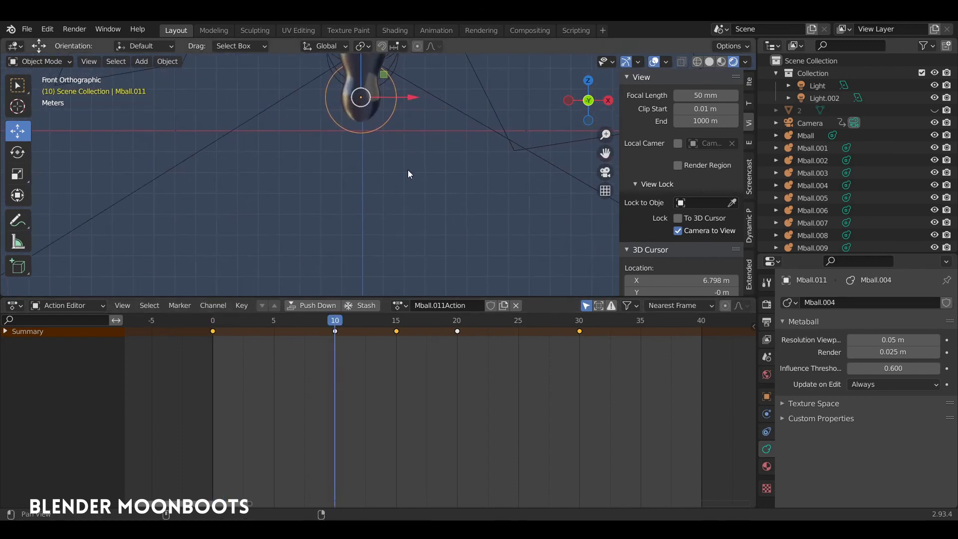
{"action": "left_click_drag", "start_coordinate": [376, 297], "coordinate": [372, 368]}
{"action": "key", "text": "space"}
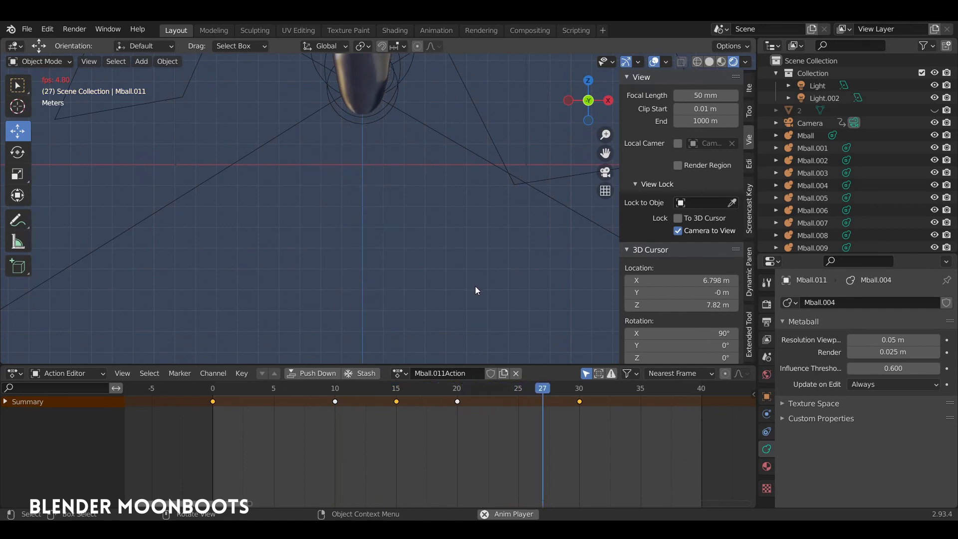
{"action": "key", "text": "space"}
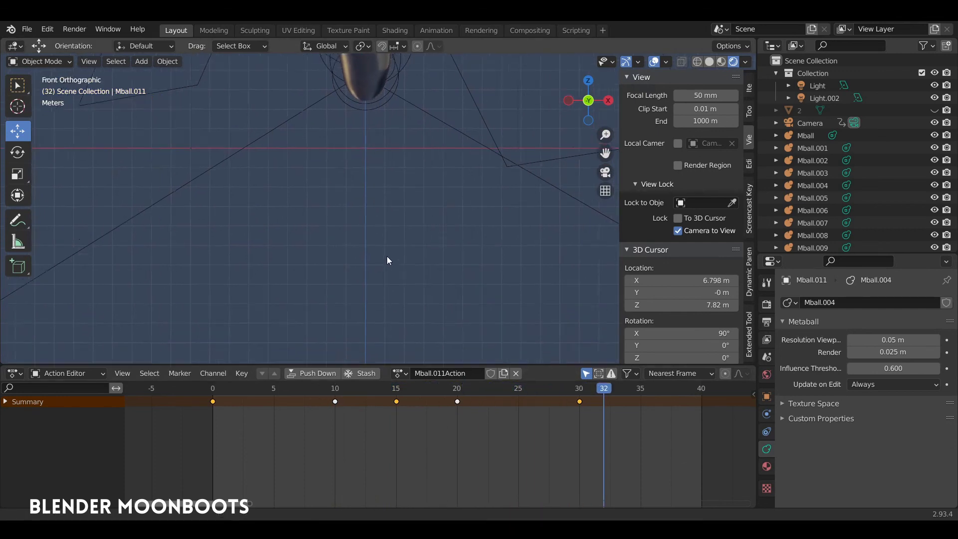
{"action": "left_click_drag", "start_coordinate": [319, 387], "coordinate": [208, 387]}
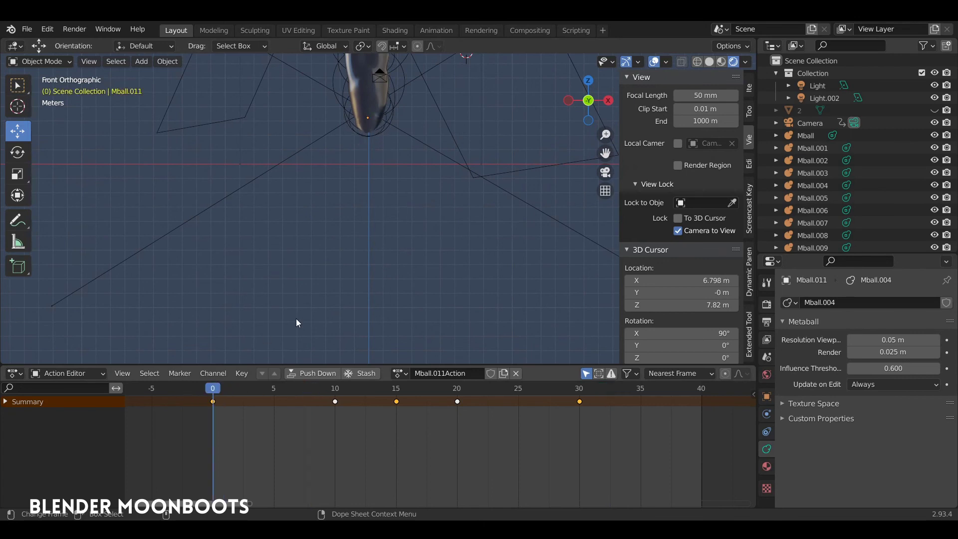
{"action": "key", "text": "space"}
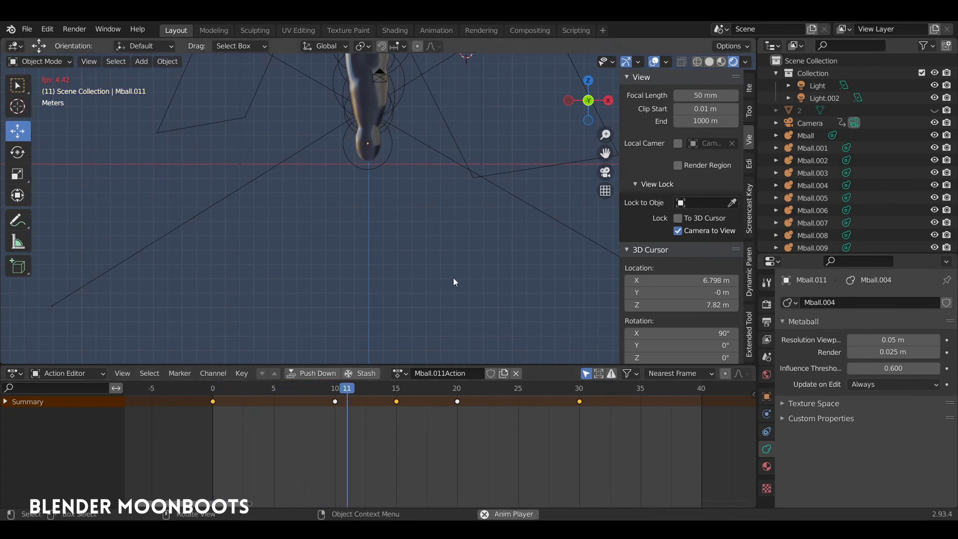